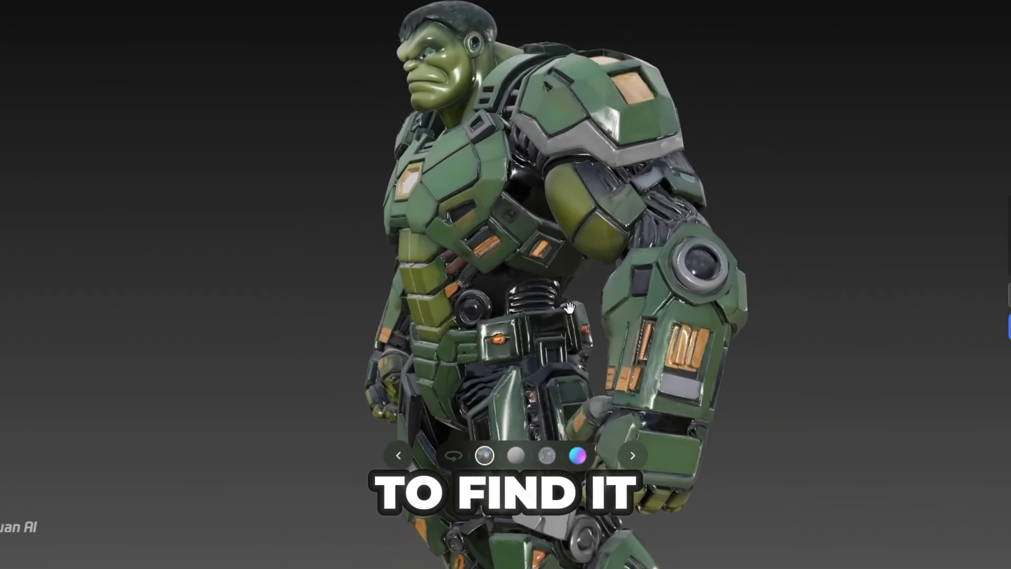
pyautogui.moveTo(569, 307); pyautogui.dragTo(323, 307)
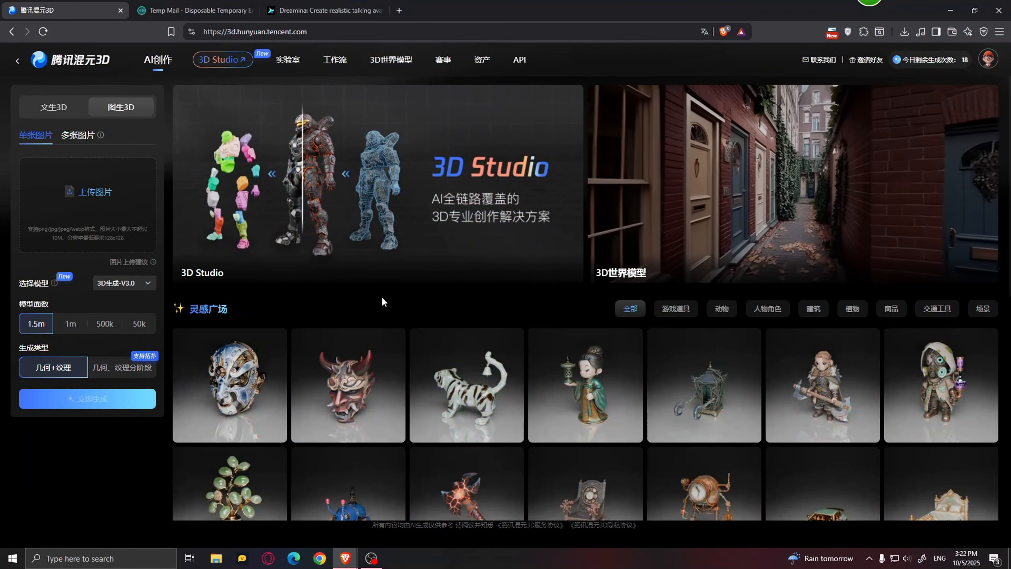
# Step: Translate the Hunyuan 3D page from Chinese to English and look through the sample models in Inspiration Square
pyautogui.moveTo(141, 270)
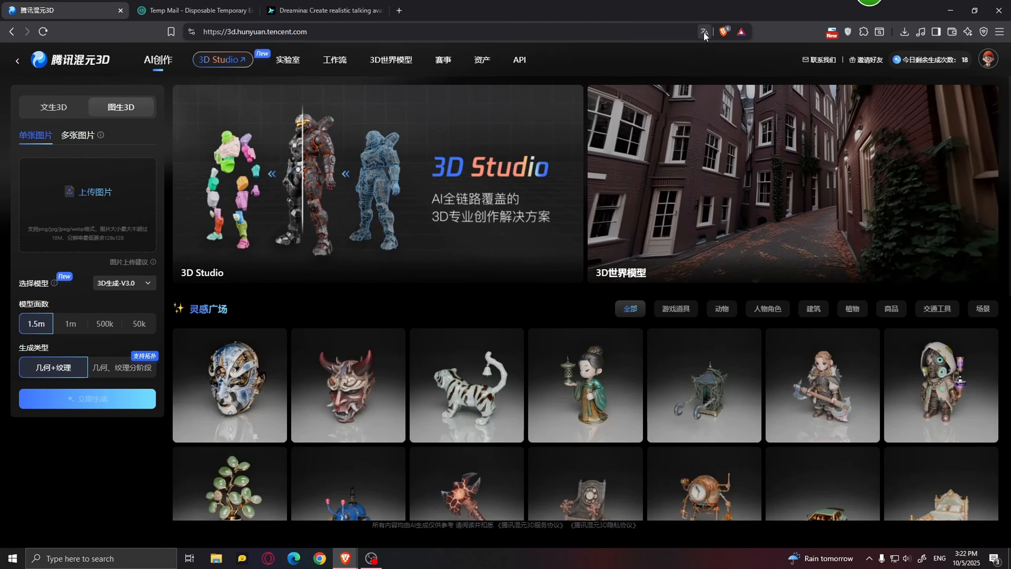
pyautogui.click(704, 32)
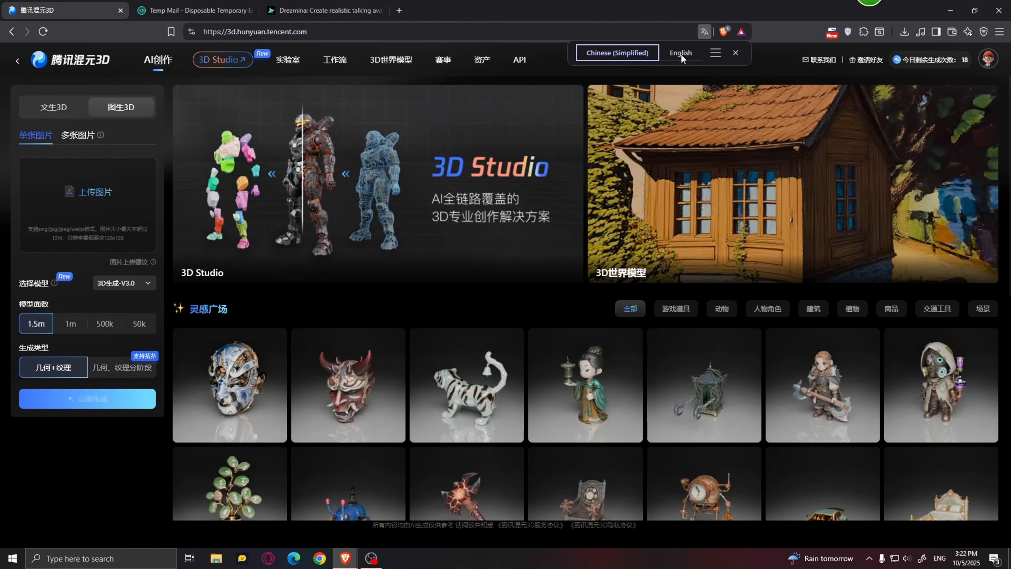
pyautogui.click(680, 53)
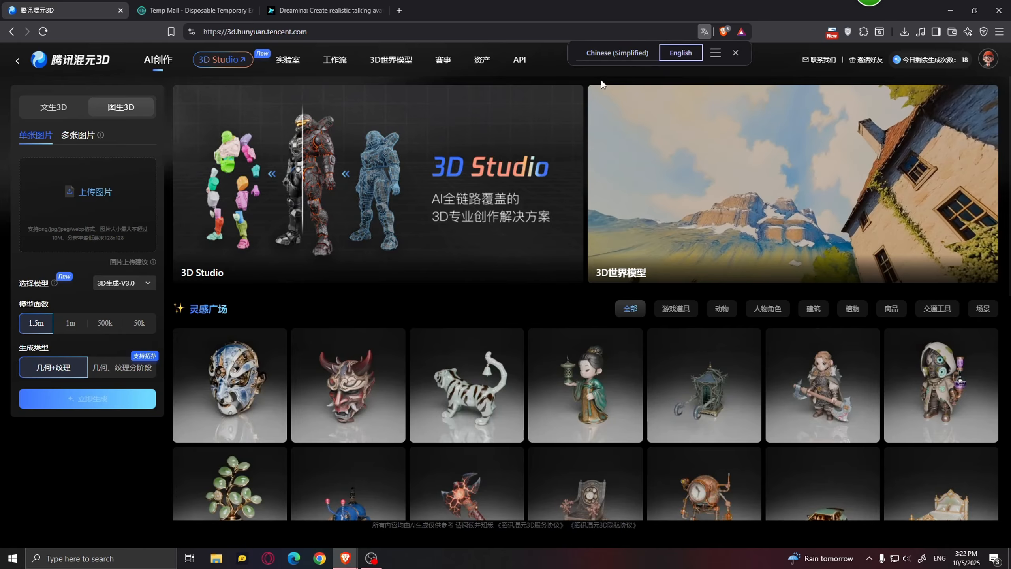
pyautogui.scroll(-8, 577, 239)
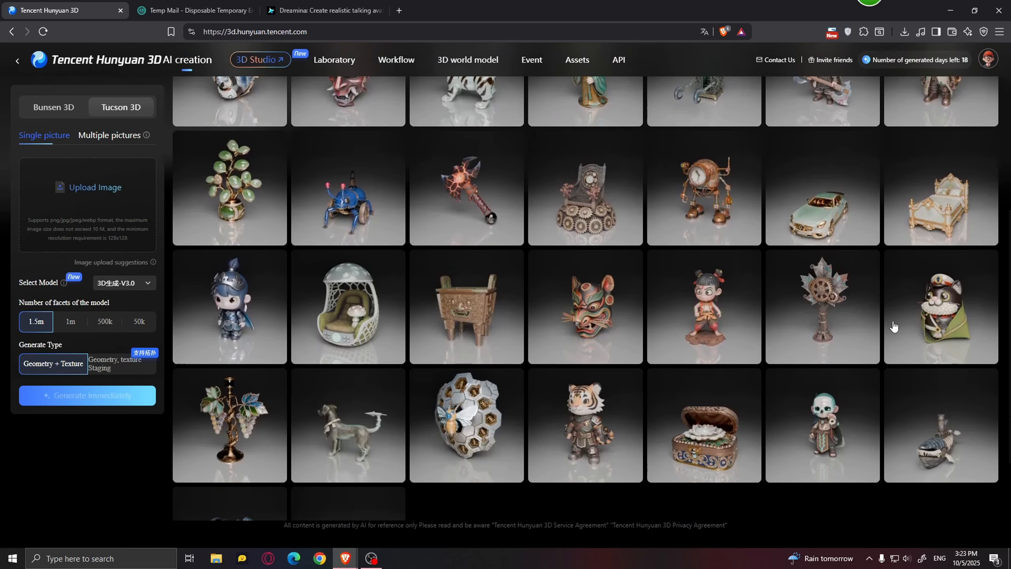
pyautogui.scroll(-5, 898, 331)
pyautogui.scroll(-1, 899, 414)
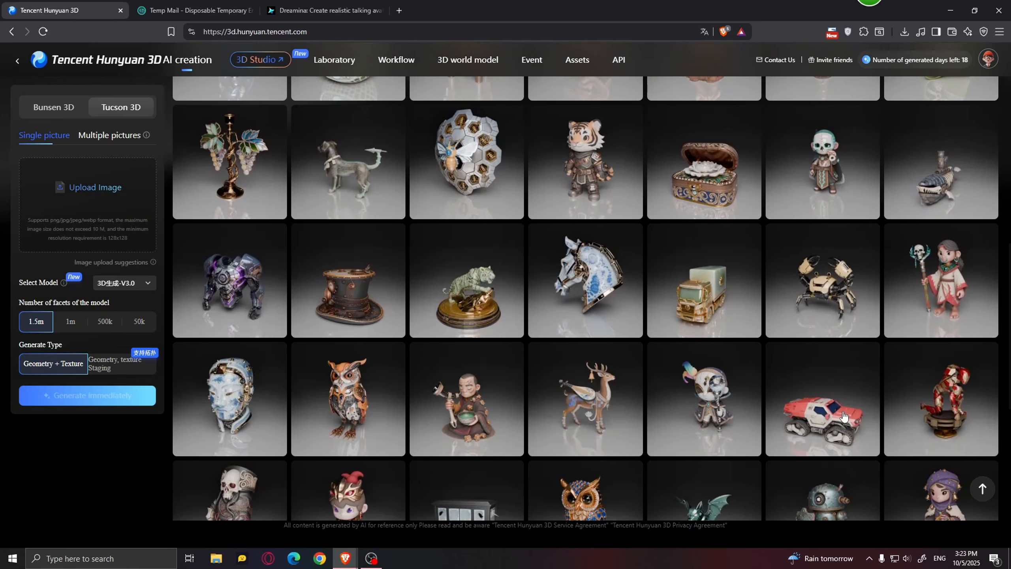
pyautogui.scroll(15, 819, 326)
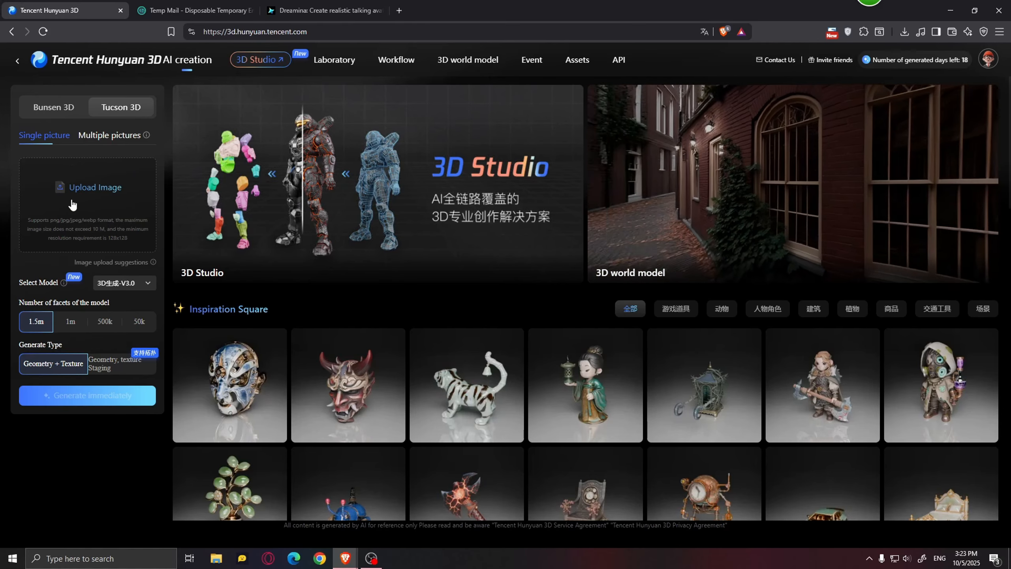
# Step: Generate 3D models from the text prompt "a green goblin holding a bag full of gold and a knife while running, full body"
pyautogui.click(60, 109)
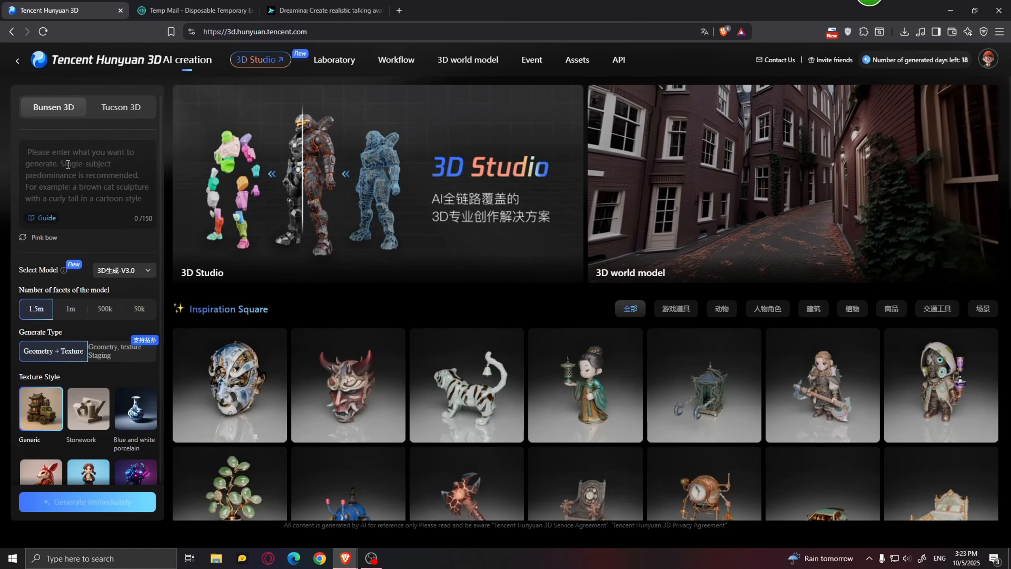
pyautogui.click(92, 174)
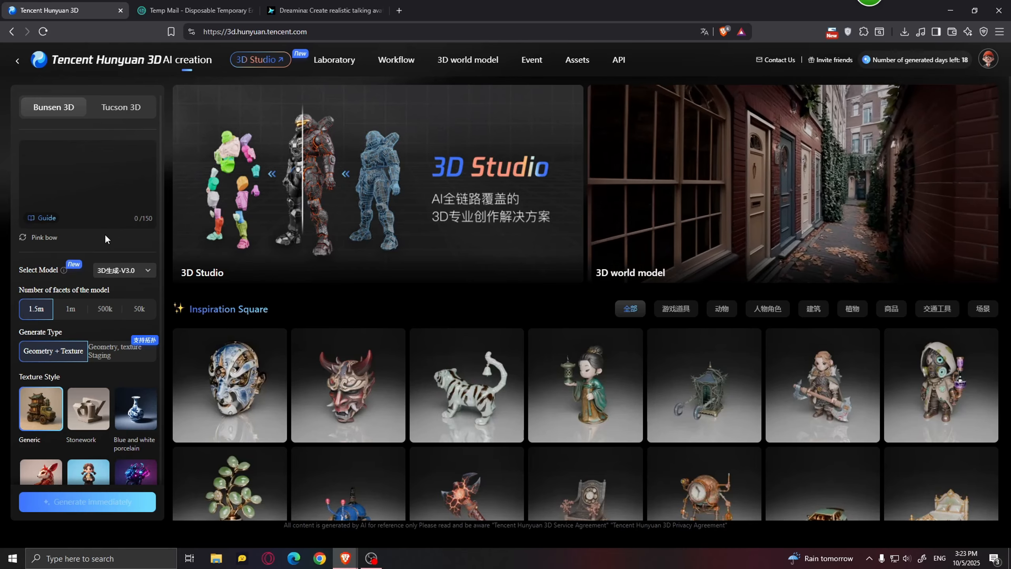
pyautogui.write('a green goblin holding a bag full of gold and a knife while running')
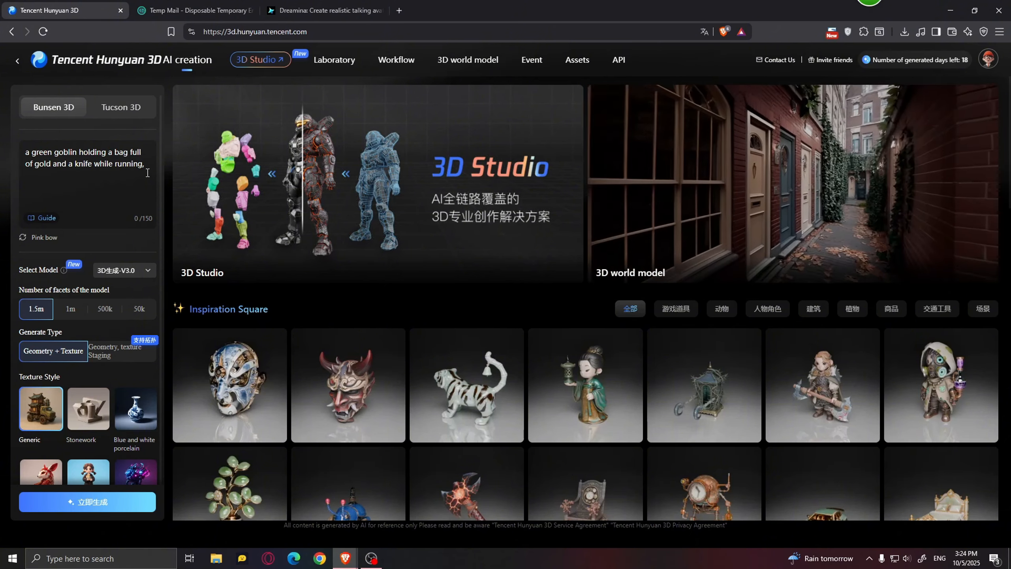
pyautogui.write('full body')
pyautogui.scroll(-1, 79, 279)
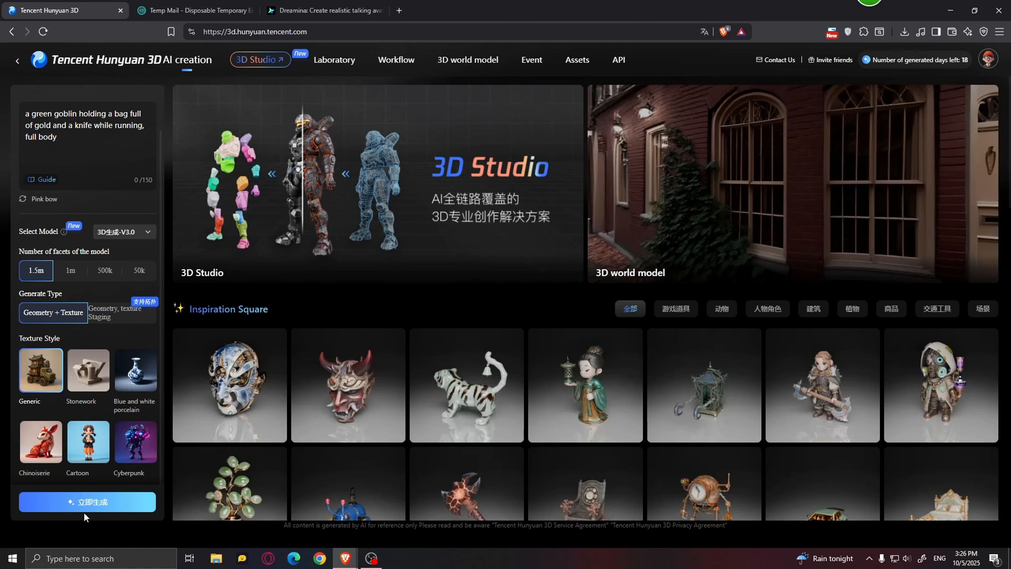
pyautogui.click(74, 490)
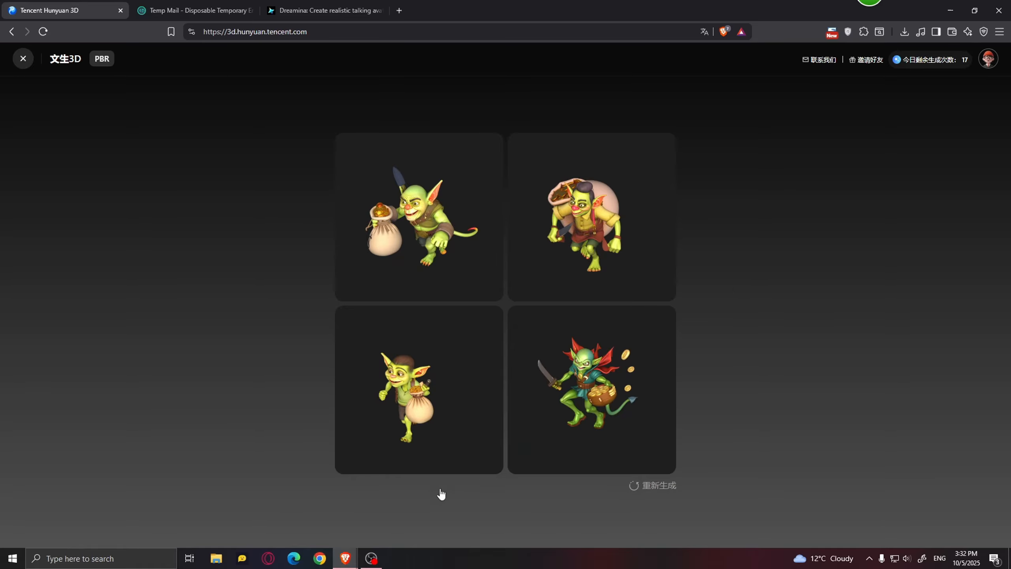
# Step: Open the first generated goblin, the one with the dollar-sign bag, and examine its textured model up close from several sides
pyautogui.click(429, 329)
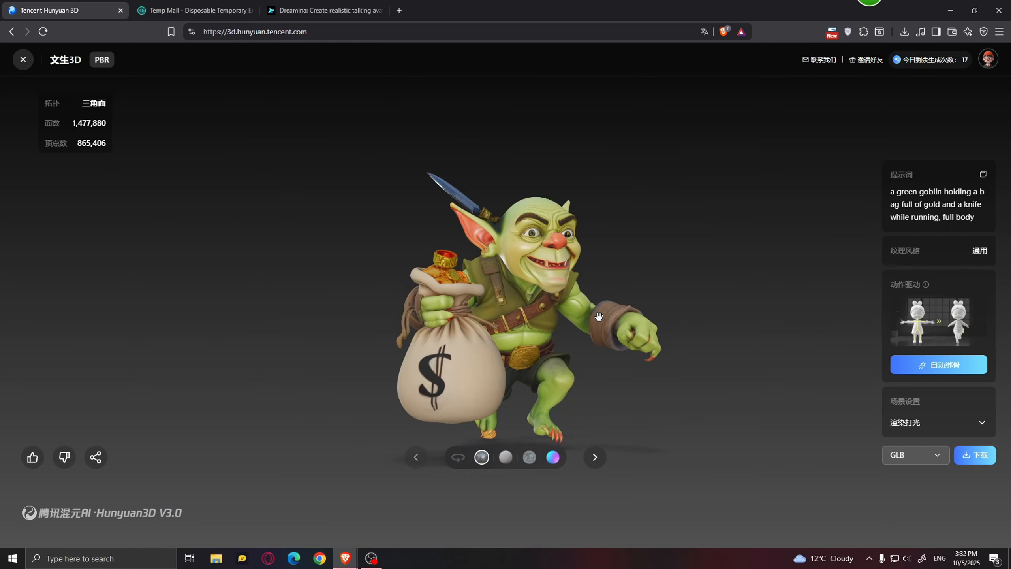
pyautogui.scroll(3, 641, 315)
pyautogui.moveTo(682, 301); pyautogui.dragTo(387, 138)
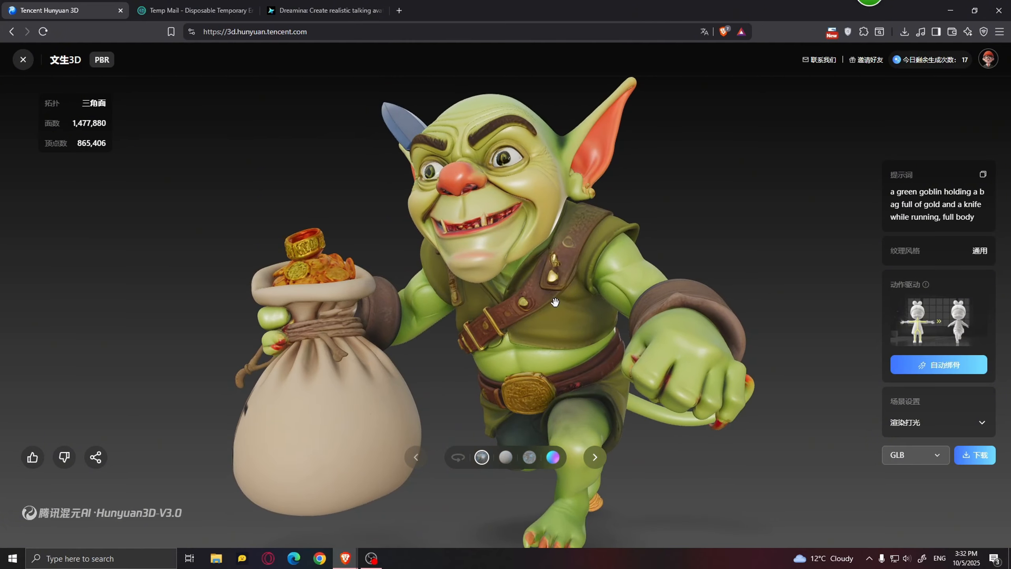
pyautogui.moveTo(408, 341); pyautogui.dragTo(788, 323)
pyautogui.scroll(3, 501, 336)
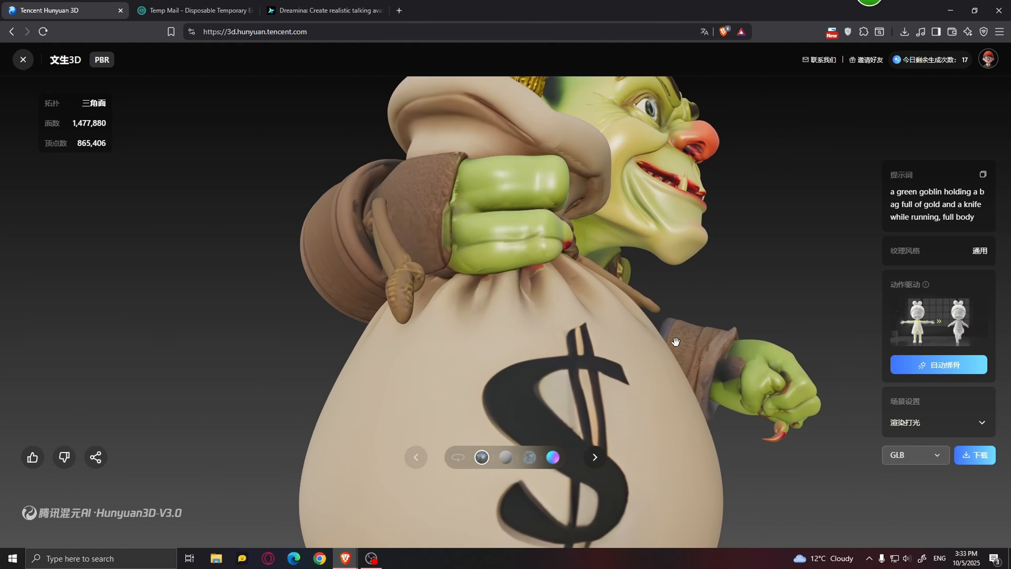
pyautogui.moveTo(674, 343); pyautogui.dragTo(513, 226)
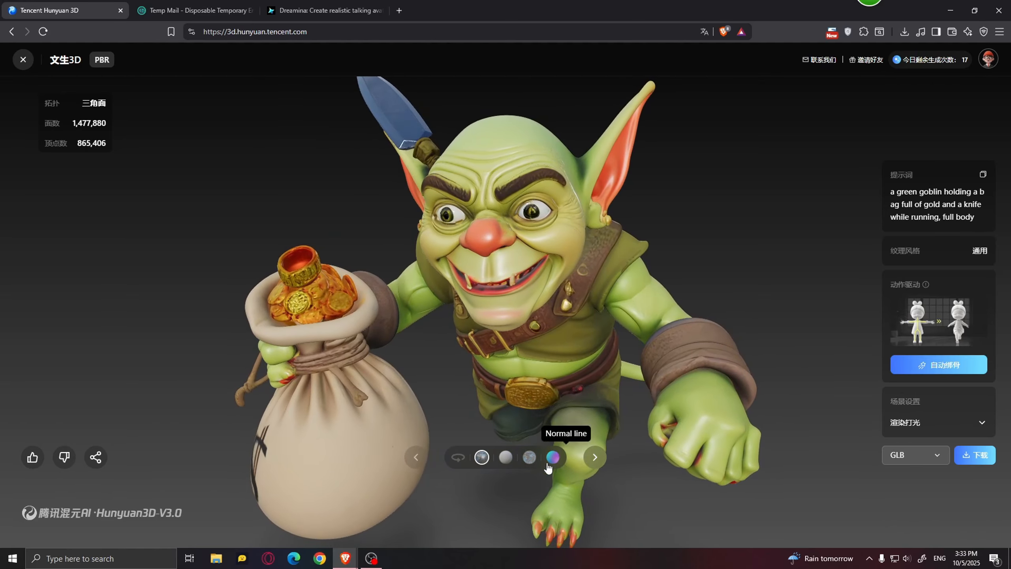
# Step: Compare the first goblin's untextured geometry, unlit texture and fully rendered display modes, examining the face and body details
pyautogui.click(505, 458)
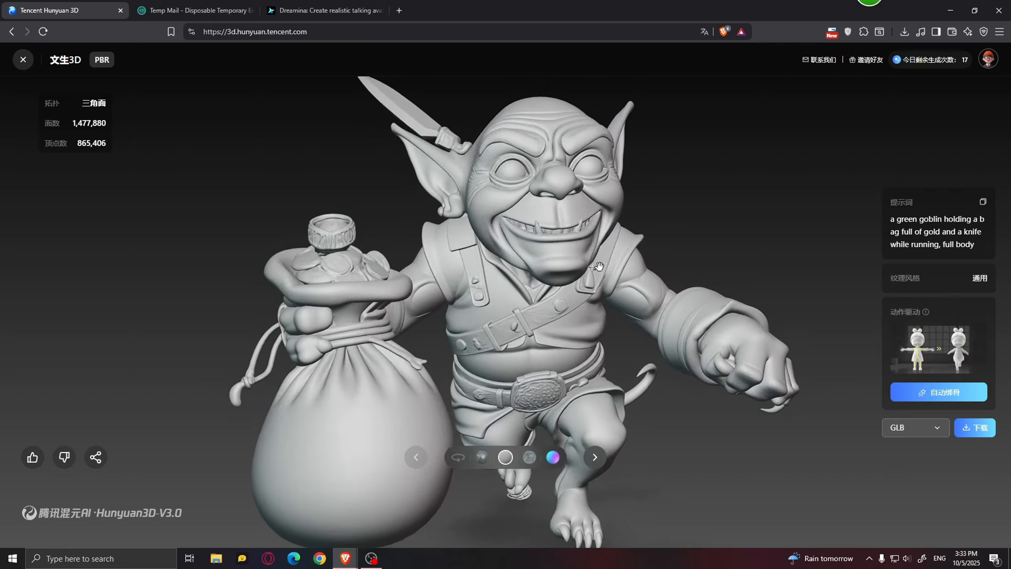
pyautogui.moveTo(732, 280); pyautogui.dragTo(659, 295)
pyautogui.click(529, 458)
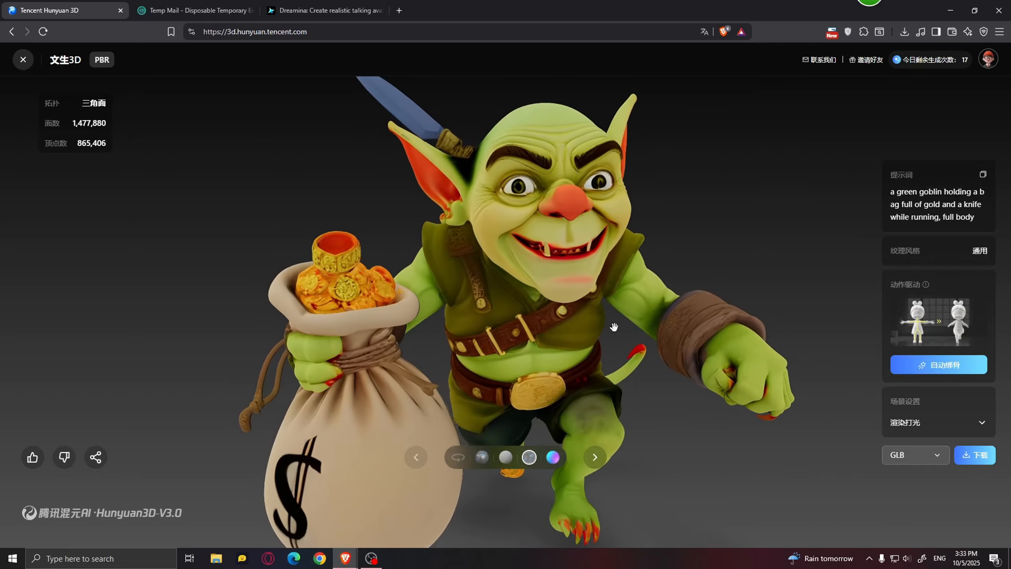
pyautogui.moveTo(666, 364)
pyautogui.mouseDown()
pyautogui.moveTo(530, 289)
pyautogui.moveTo(421, 319)
pyautogui.moveTo(424, 365)
pyautogui.mouseUp()
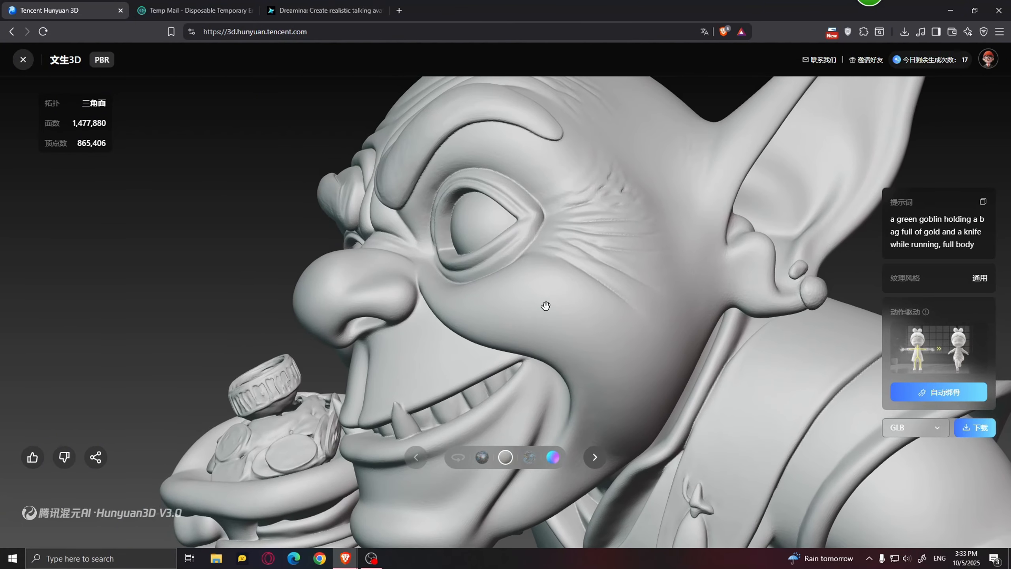
pyautogui.scroll(2, 433, 261)
pyautogui.scroll(-6, 440, 251)
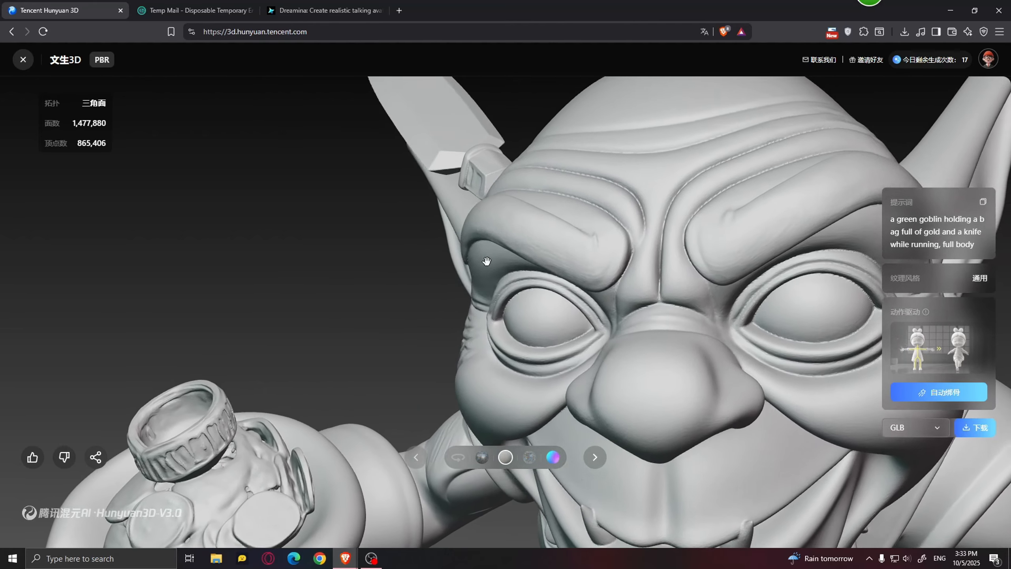
pyautogui.scroll(-3, 527, 391)
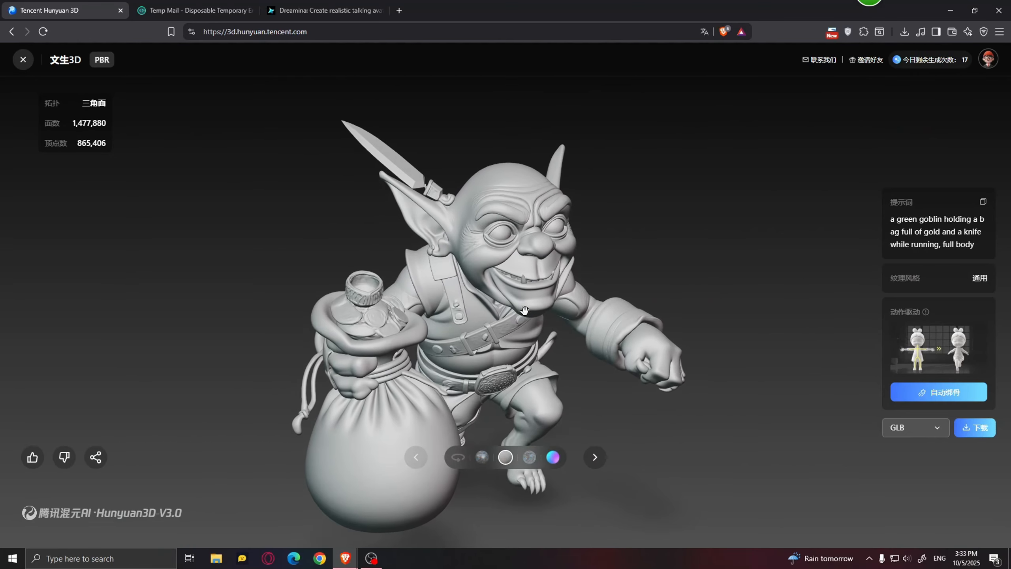
pyautogui.click(482, 458)
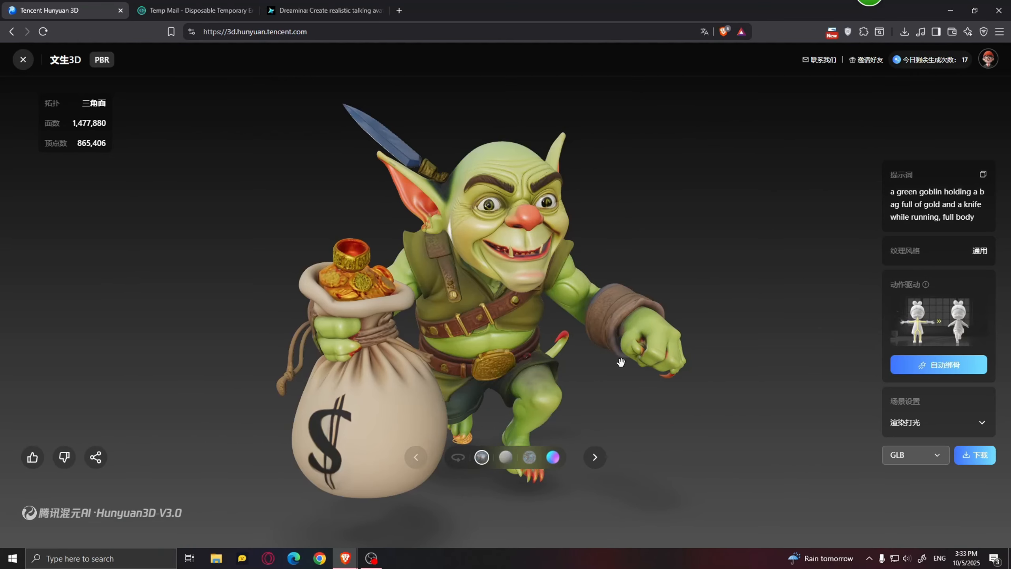
pyautogui.moveTo(549, 376); pyautogui.dragTo(614, 364)
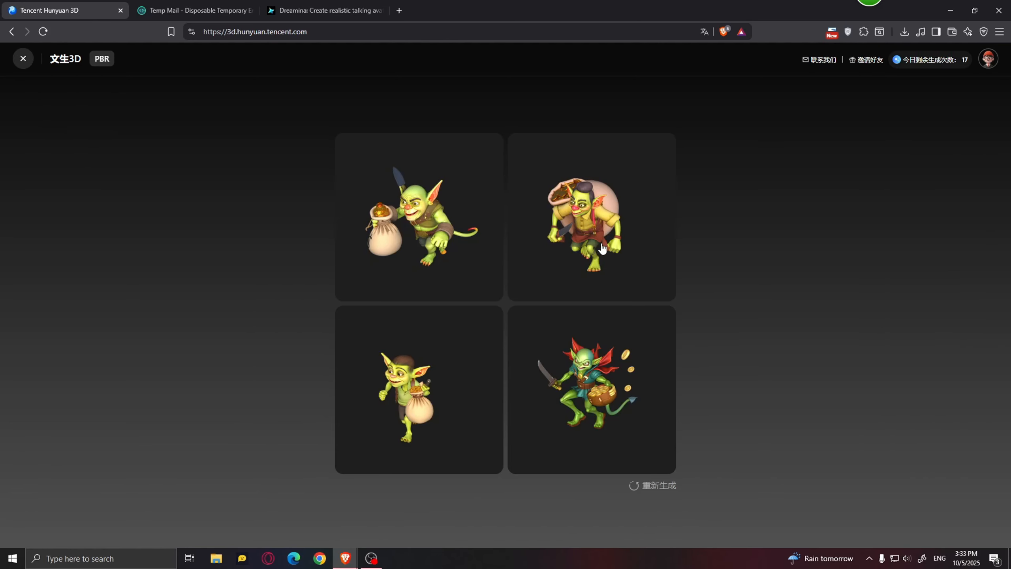
# Step: Open the second goblin, carrying the sack on its back, and examine it and the third goblin from different angles
pyautogui.click(614, 241)
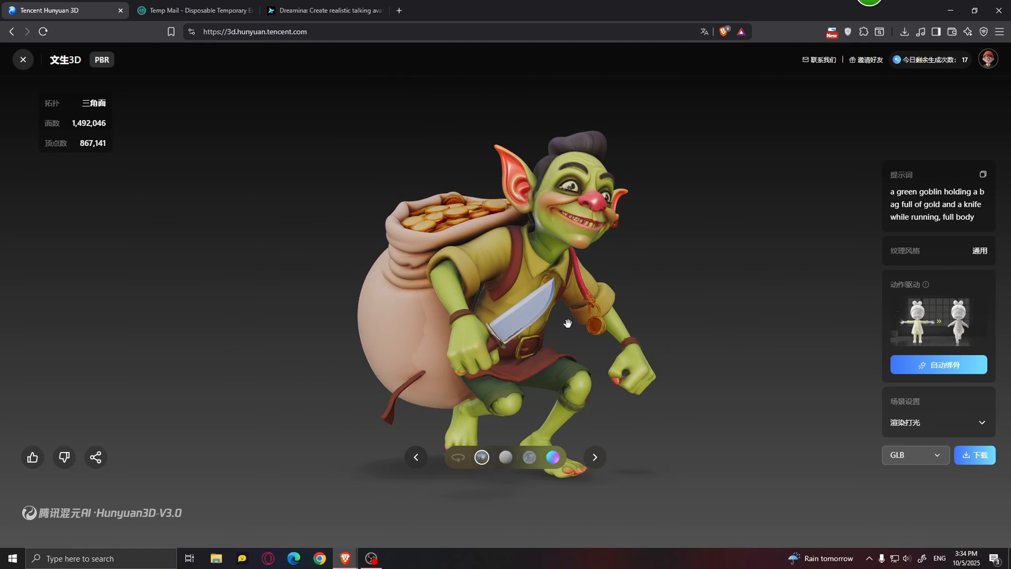
pyautogui.moveTo(566, 248); pyautogui.dragTo(521, 303)
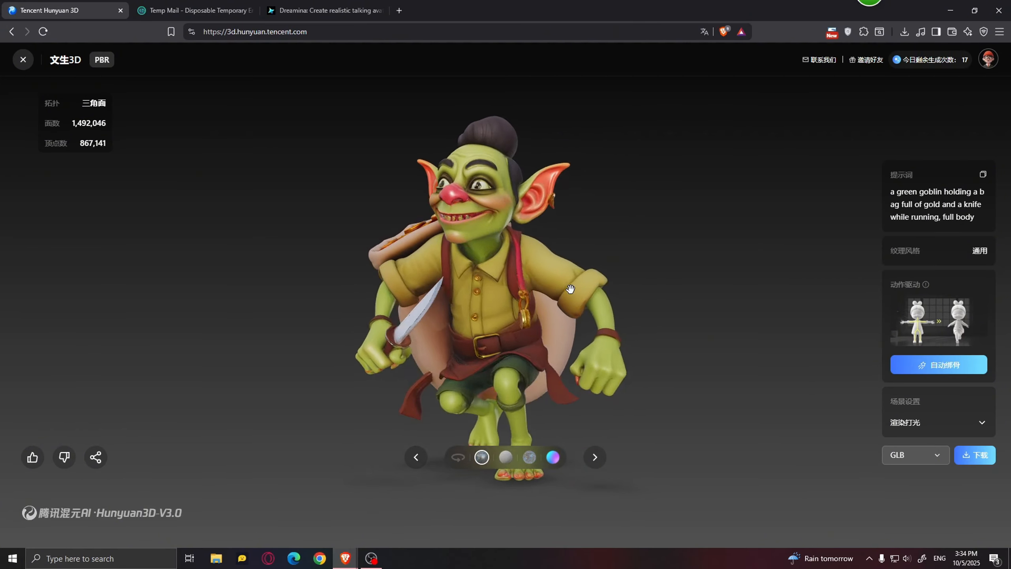
pyautogui.scroll(-3, 541, 342)
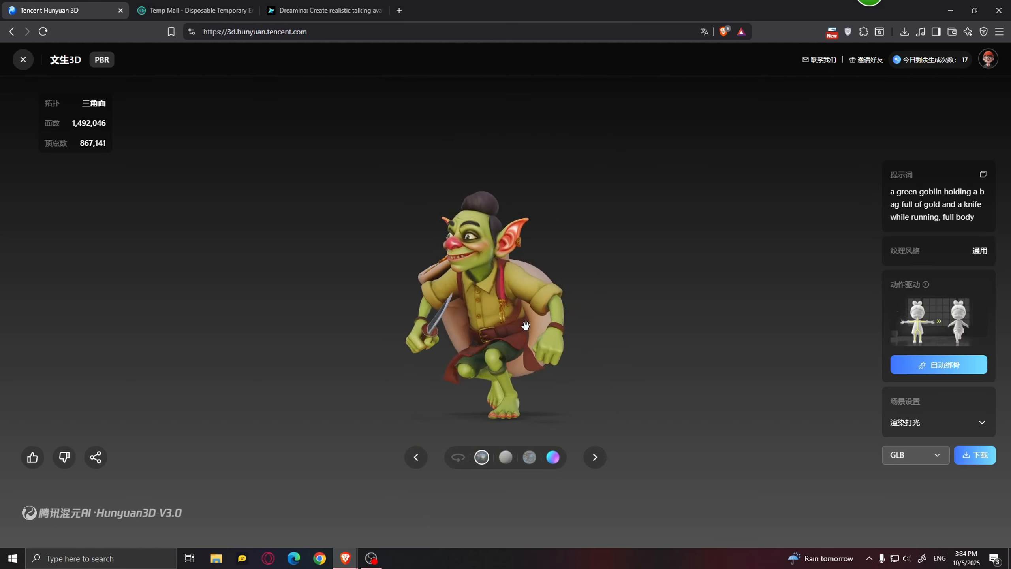
pyautogui.scroll(5, 525, 326)
pyautogui.moveTo(525, 326); pyautogui.dragTo(594, 334)
pyautogui.scroll(-2, 597, 224)
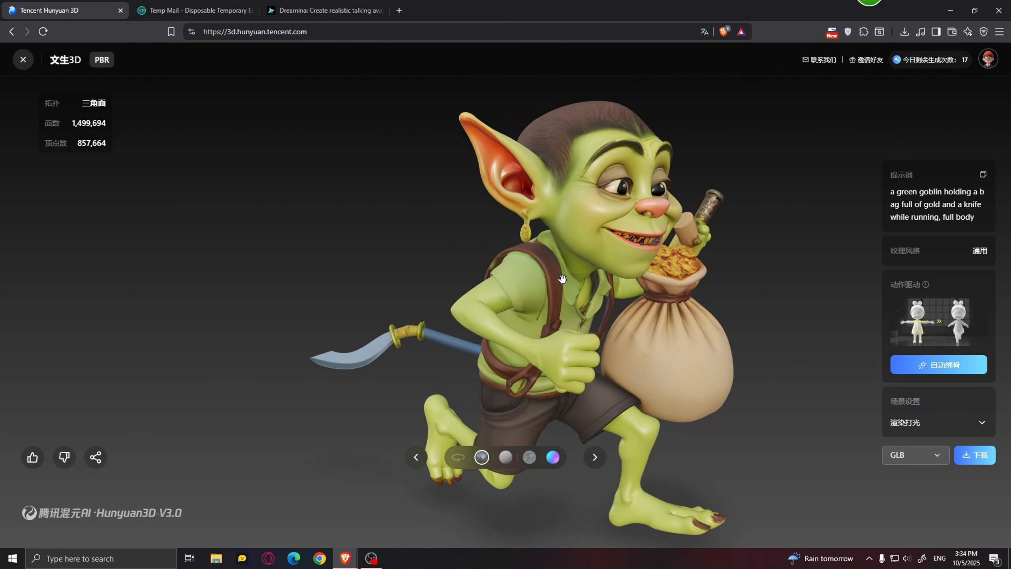
pyautogui.moveTo(541, 278); pyautogui.dragTo(766, 241)
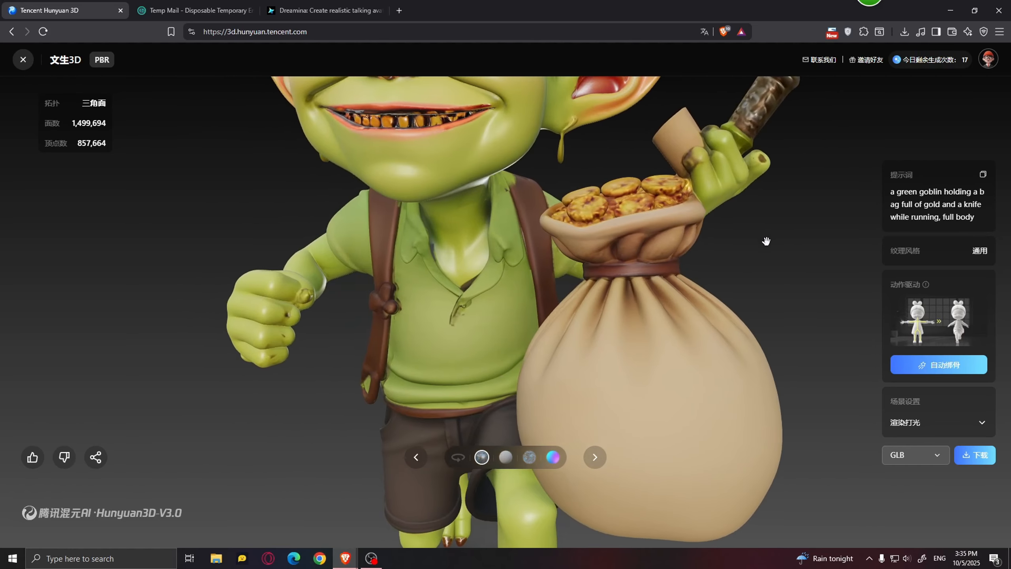
pyautogui.scroll(-10, 716, 241)
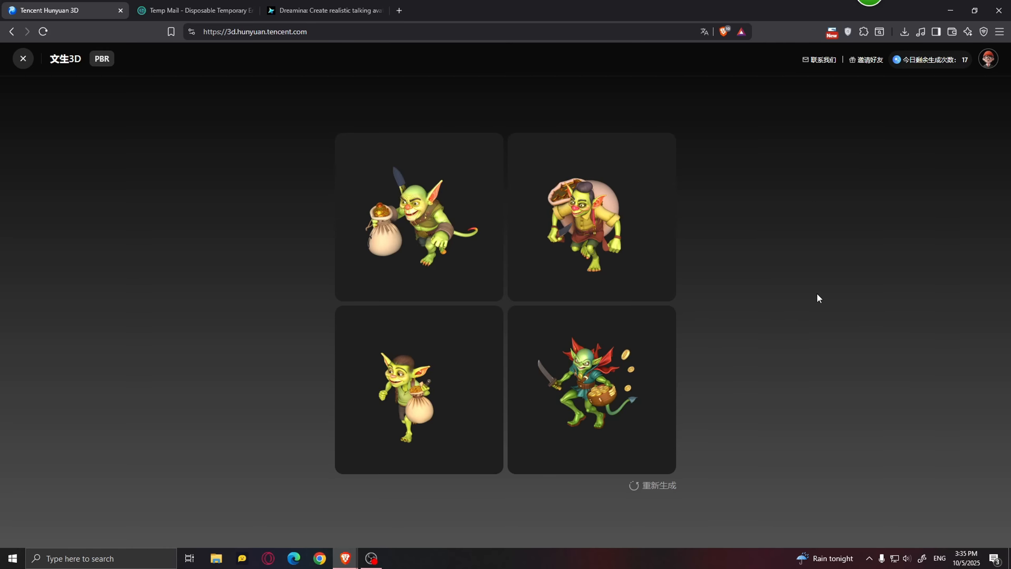
# Step: Open the fourth goblin, the one with the red cape and basket of coins, and examine it from several angles
pyautogui.click(561, 376)
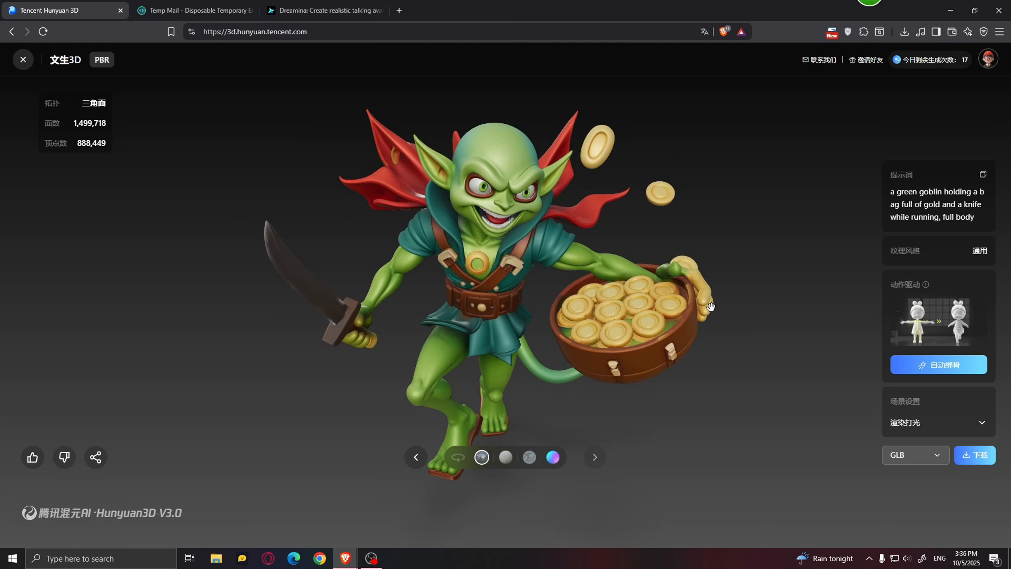
pyautogui.scroll(3, 710, 306)
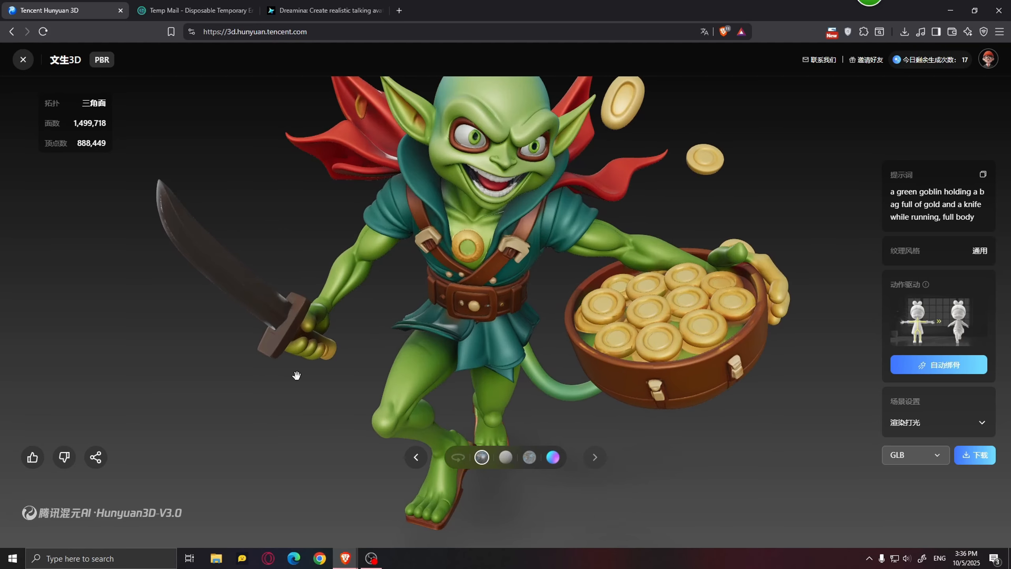
pyautogui.moveTo(750, 231); pyautogui.dragTo(518, 247)
pyautogui.moveTo(688, 230); pyautogui.dragTo(763, 427)
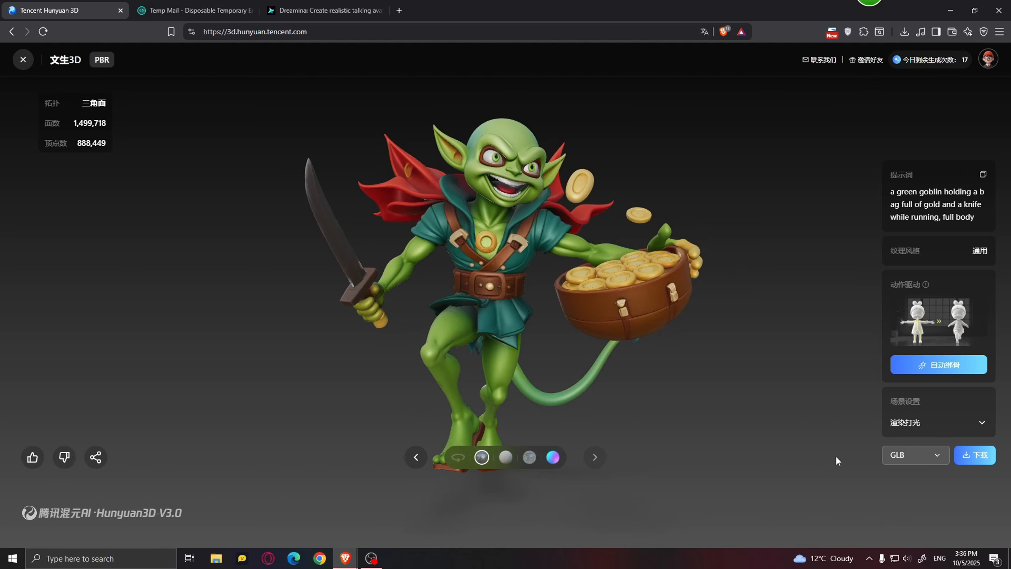
# Step: Set the fourth goblin's export format to OBJ and start its download
pyautogui.click(901, 461)
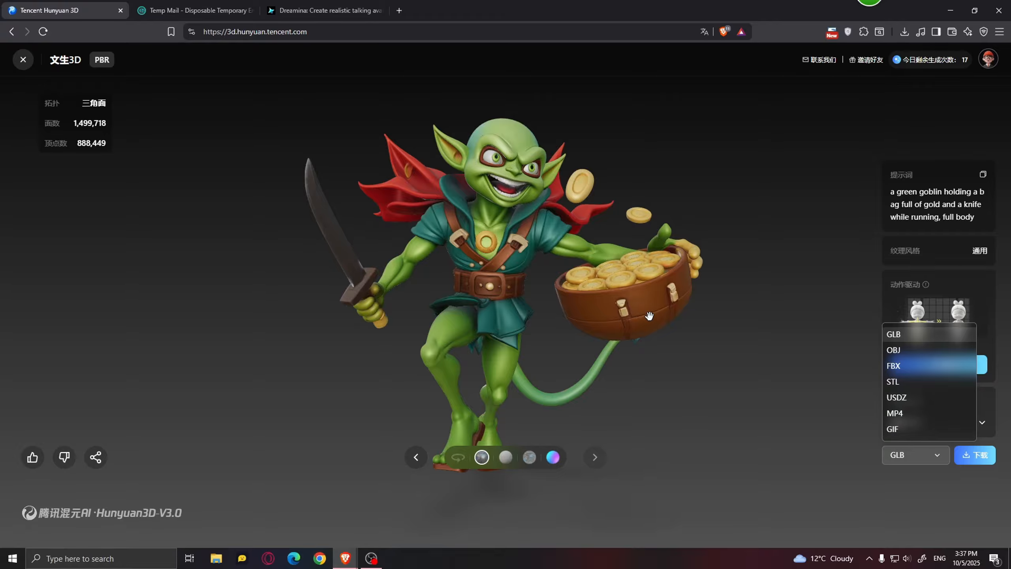
pyautogui.moveTo(649, 316); pyautogui.dragTo(623, 330)
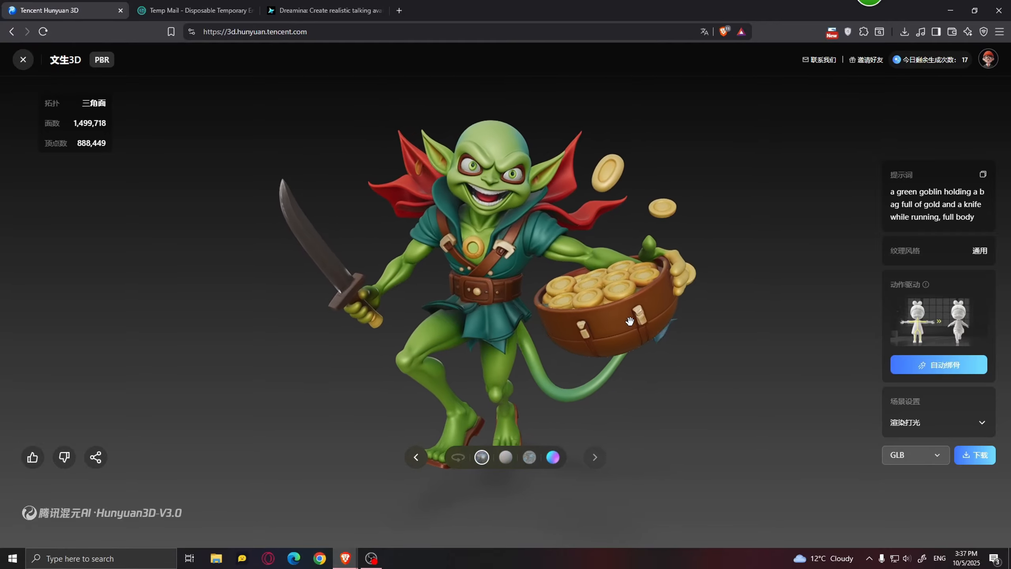
pyautogui.click(930, 463)
pyautogui.click(895, 350)
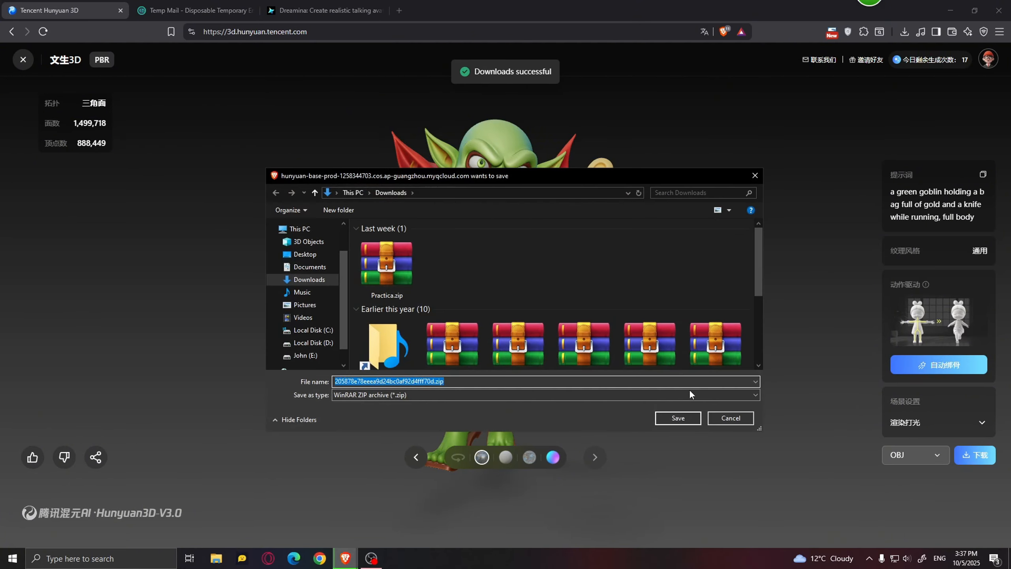
# Step: Save the fourth goblin's ZIP archive to the Downloads folder under the suggested file name
pyautogui.click(680, 418)
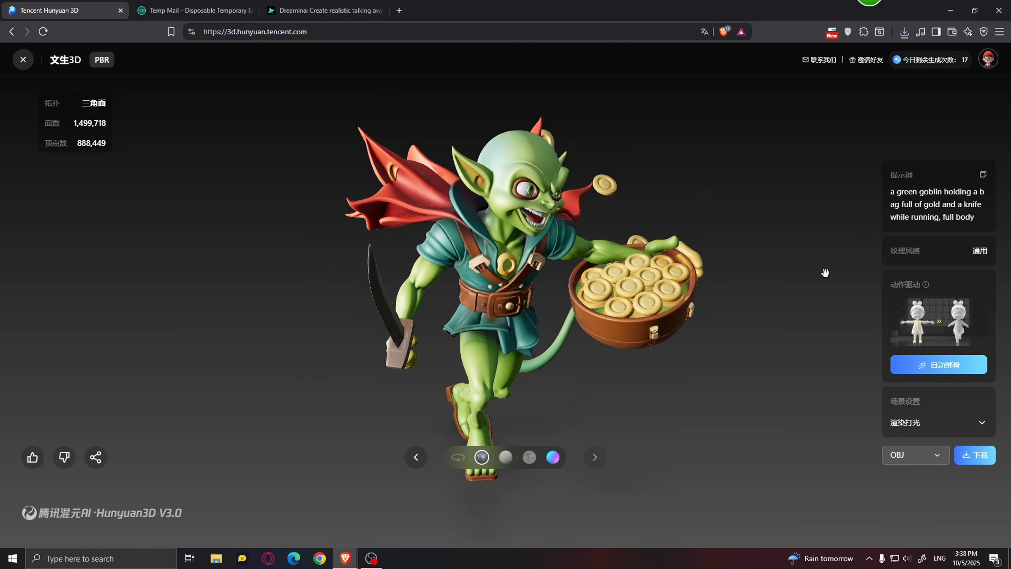
# Step: Open the goblin's render lighting settings and move the light source to the opposite side, checking the effect on the model
pyautogui.click(981, 424)
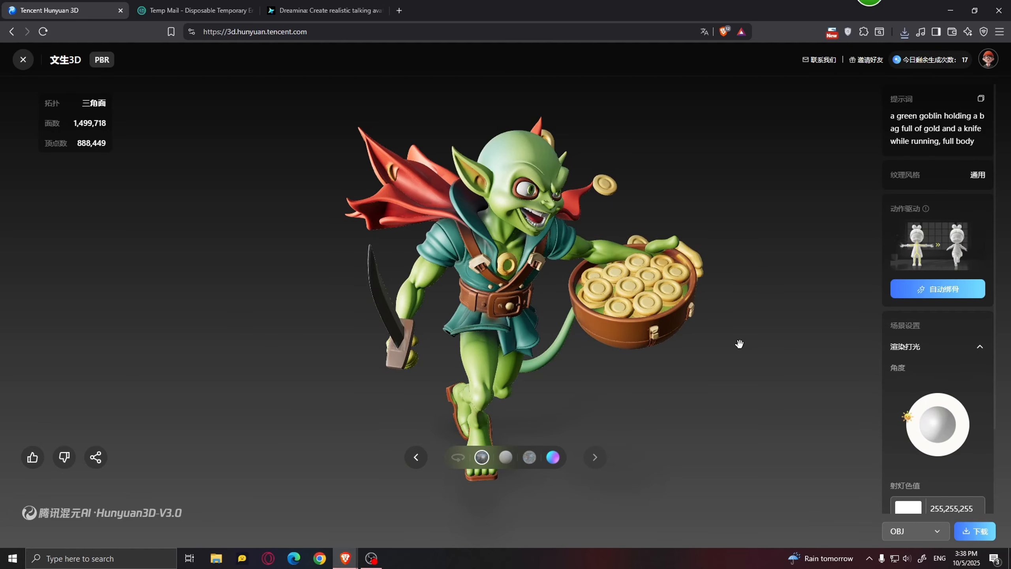
pyautogui.scroll(-2, 740, 343)
pyautogui.moveTo(907, 421); pyautogui.dragTo(955, 401)
pyautogui.moveTo(637, 292); pyautogui.dragTo(581, 259)
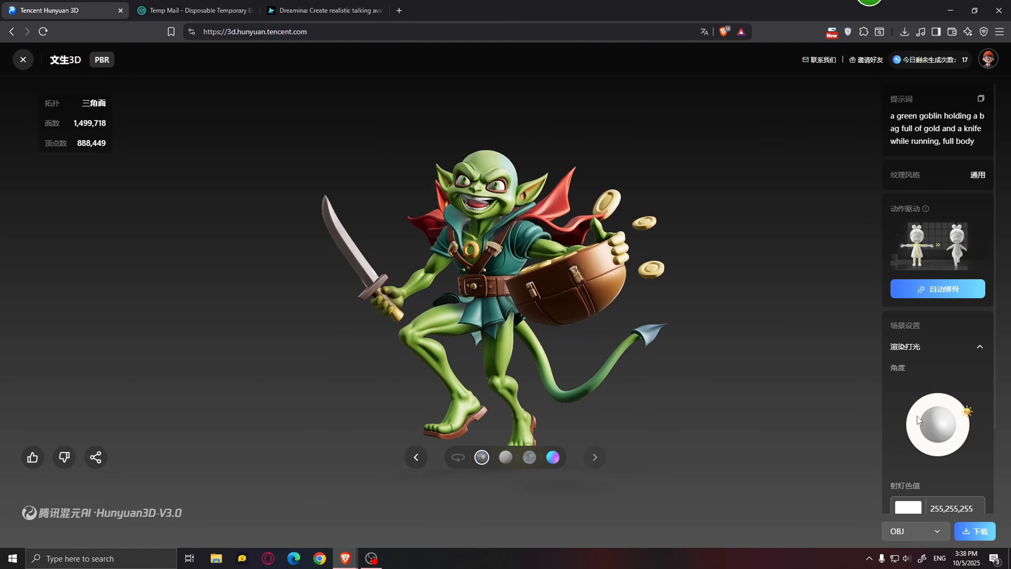
# Step: Adjust the spotlight and ambient light intensities, set the spotlight colour to red (230,31,31), and inspect the relit goblin
pyautogui.scroll(-3, 970, 415)
pyautogui.moveTo(924, 448)
pyautogui.mouseDown()
pyautogui.moveTo(901, 453)
pyautogui.moveTo(924, 453)
pyautogui.mouseUp()
pyautogui.moveTo(907, 490)
pyautogui.mouseDown()
pyautogui.moveTo(925, 492)
pyautogui.moveTo(915, 491)
pyautogui.mouseUp()
pyautogui.click(891, 395)
pyautogui.click(857, 355)
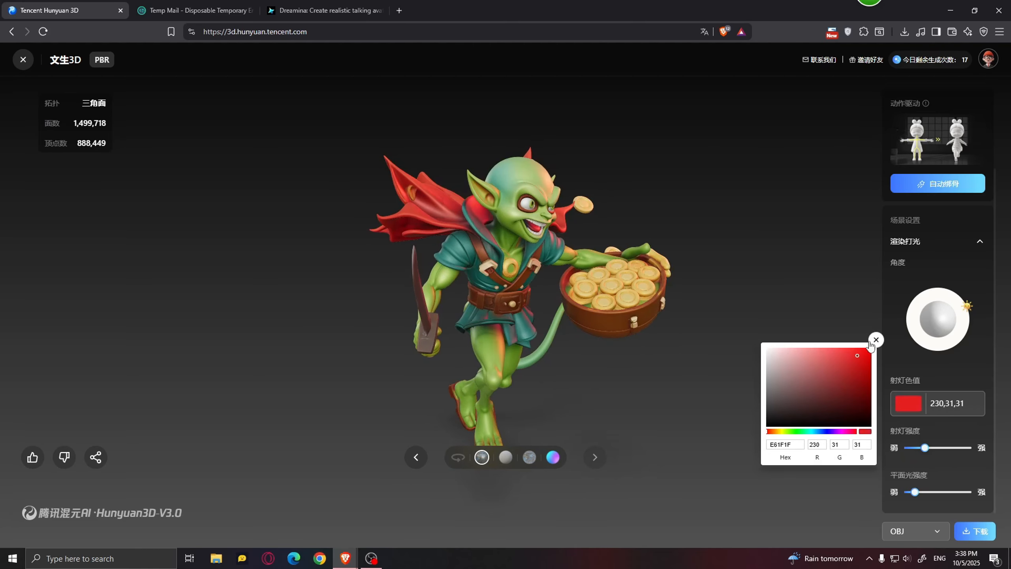
pyautogui.moveTo(811, 326); pyautogui.dragTo(659, 315)
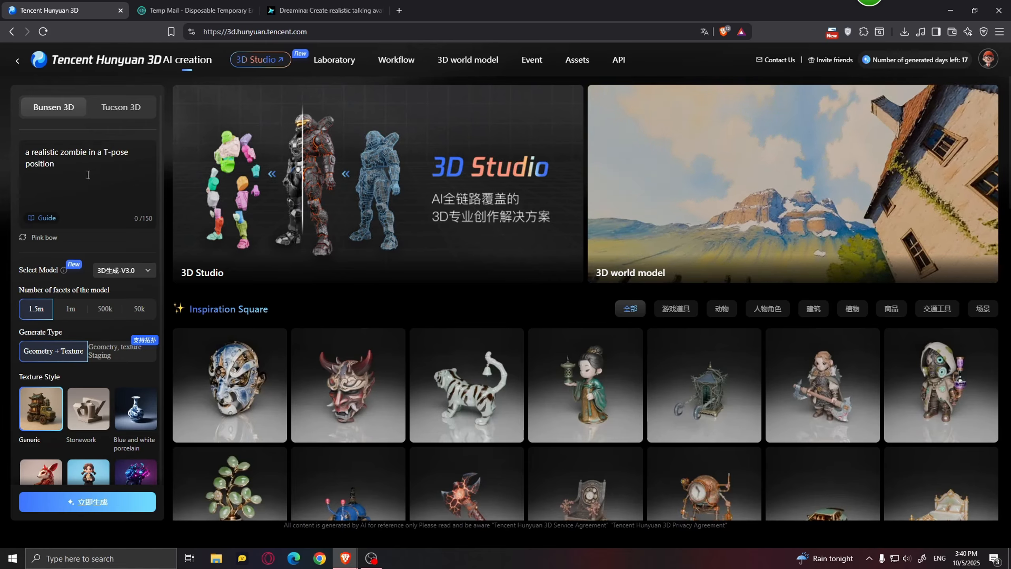
# Step: Generate text-to-3D models from the prompt "a realistic zombie in a T-pose position" with 1.5m facets, Geometry + Texture and the Generic style
pyautogui.scroll(-1, 88, 174)
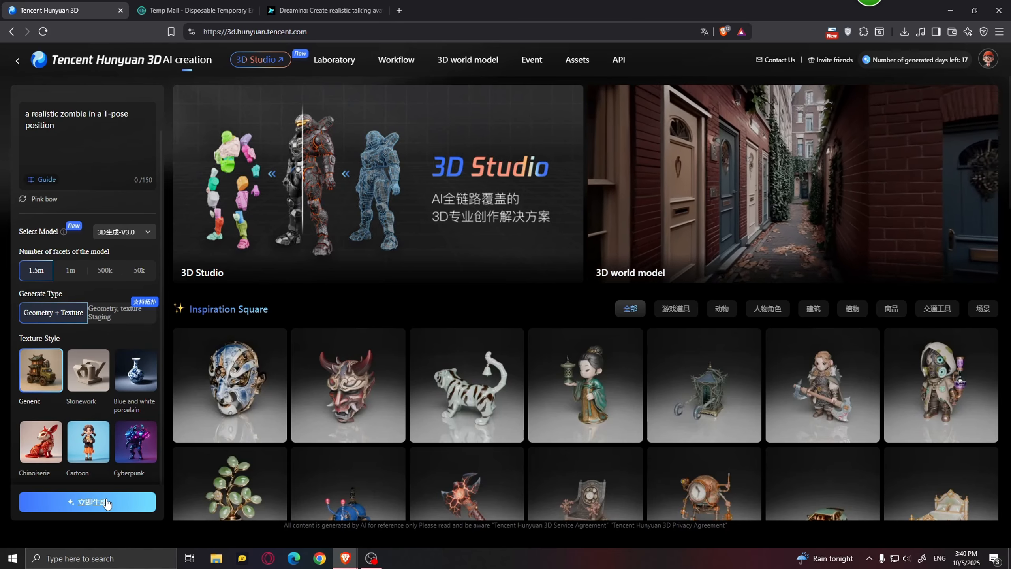
pyautogui.click(107, 503)
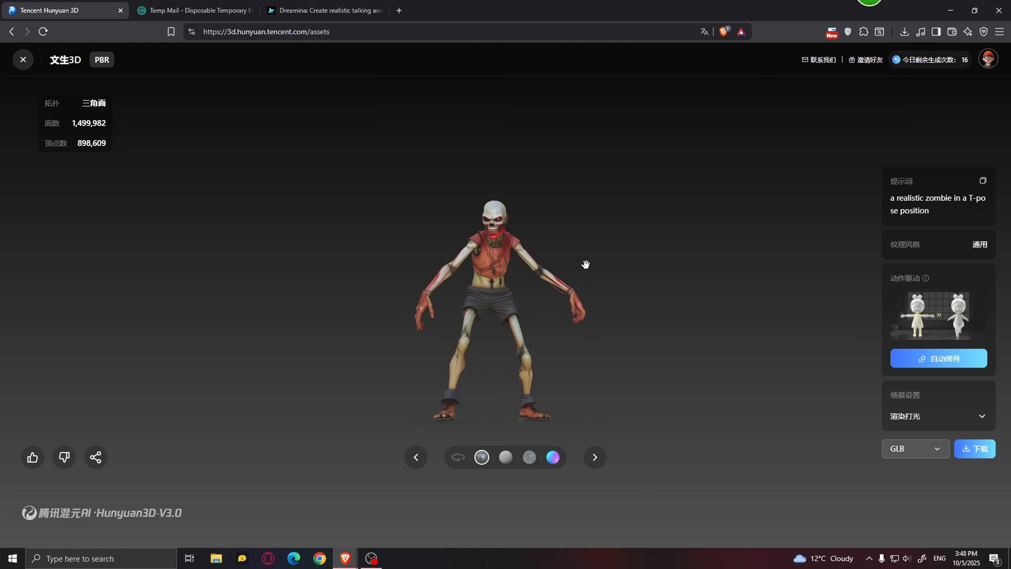
# Step: Compare the generated zombie variations and examine the one in the orange vest and dark shorts closely from several angles
pyautogui.moveTo(500, 268); pyautogui.dragTo(522, 282)
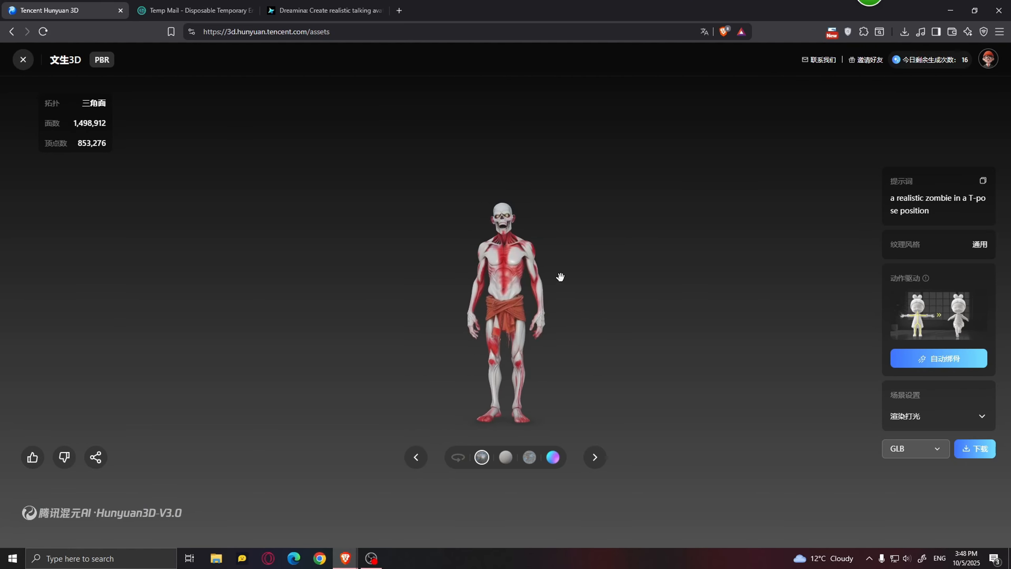
pyautogui.scroll(3, 587, 289)
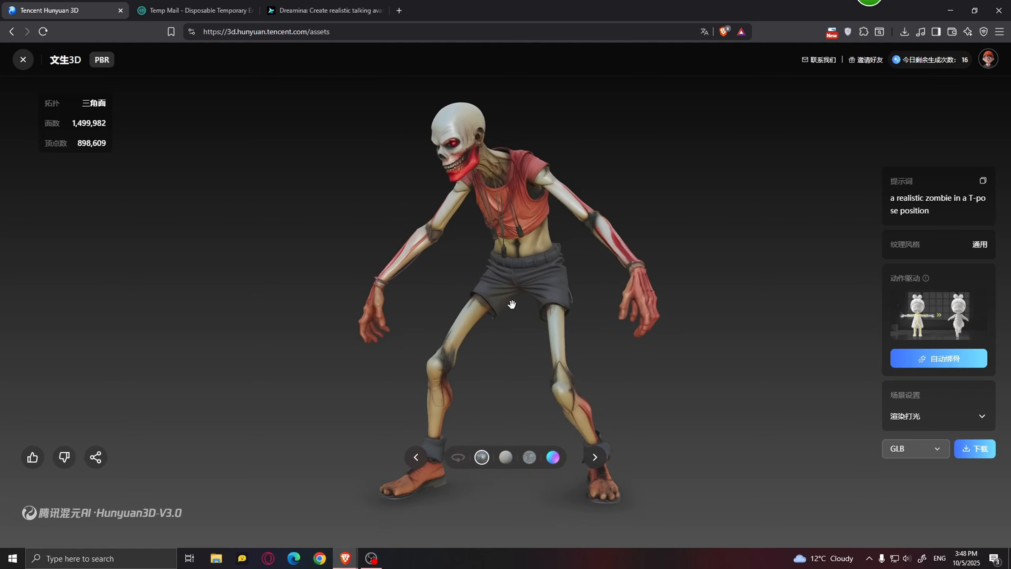
pyautogui.scroll(5, 513, 303)
pyautogui.moveTo(588, 273); pyautogui.dragTo(510, 274)
pyautogui.scroll(-3, 508, 344)
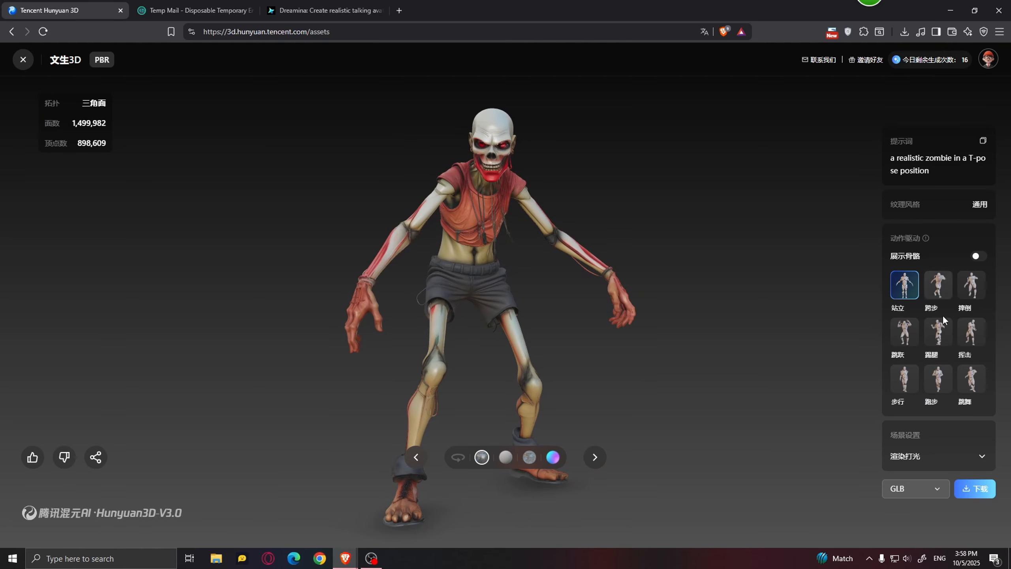
# Step: Preview the stride, fall and jump animations on the rigged zombie and toggle its skeleton display
pyautogui.click(939, 288)
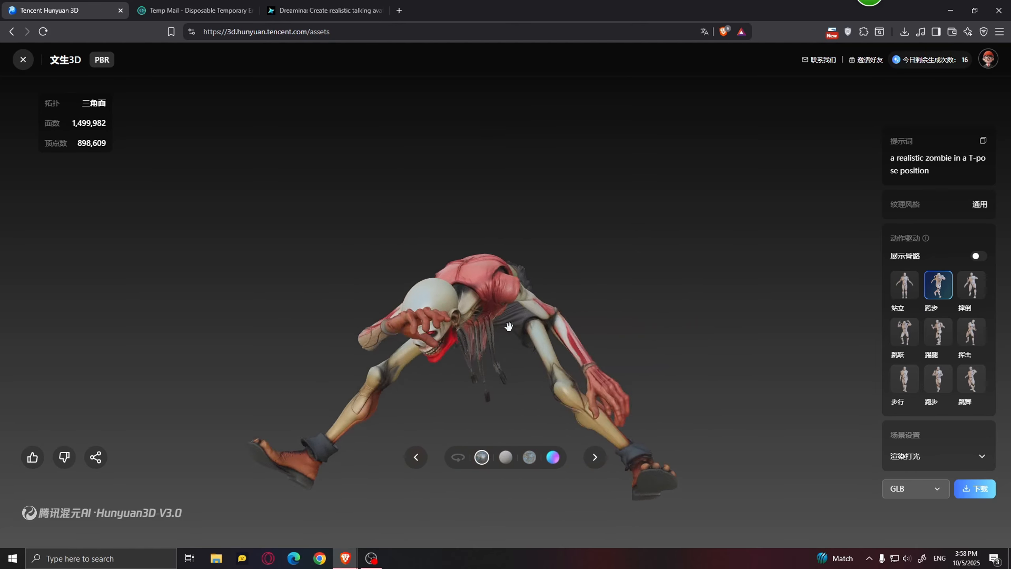
pyautogui.moveTo(509, 326); pyautogui.dragTo(425, 305)
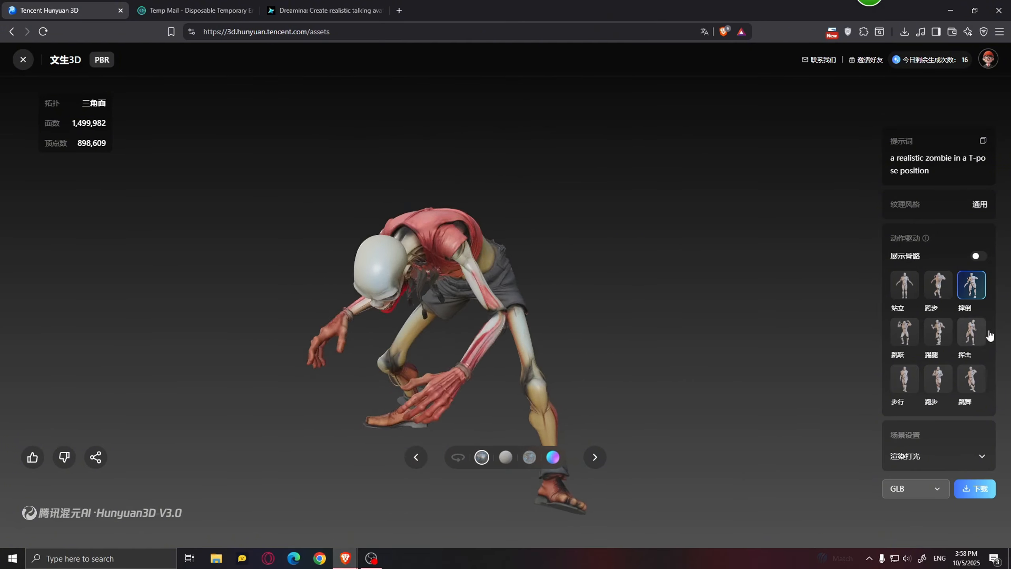
pyautogui.click(905, 333)
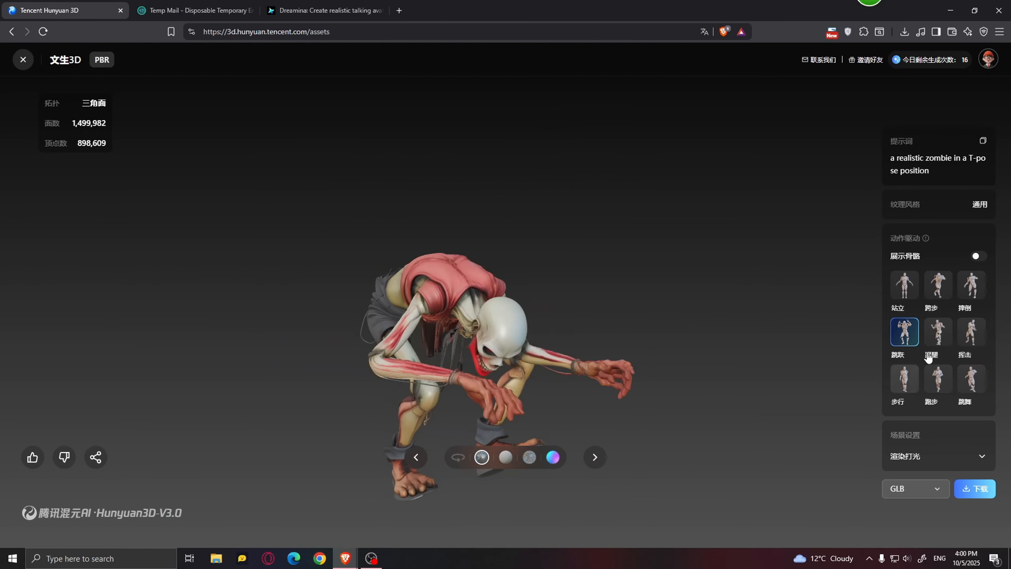
pyautogui.click(978, 256)
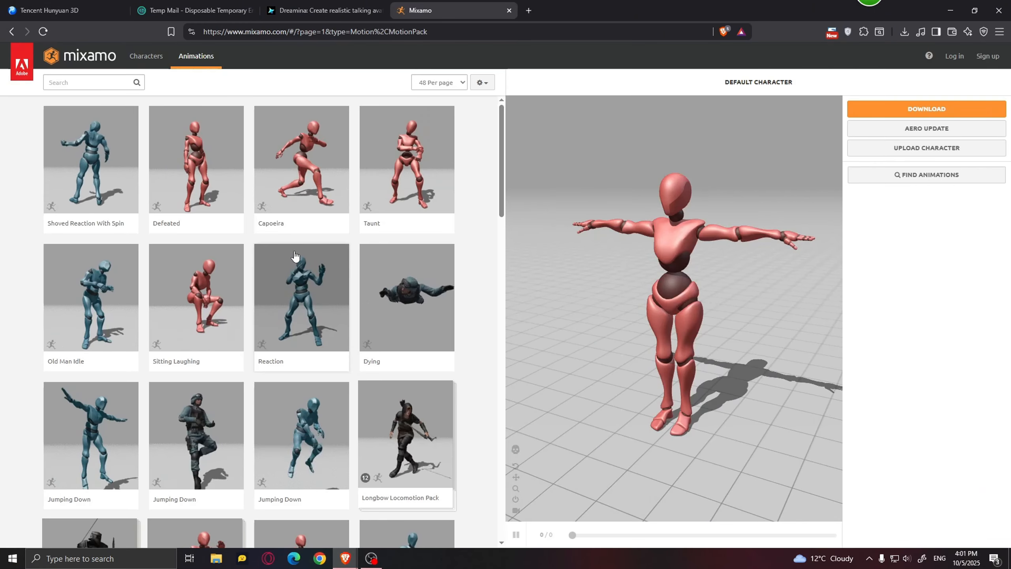
# Step: Browse Mixamo's animation library to see the motions available for characters
pyautogui.scroll(-1, 295, 256)
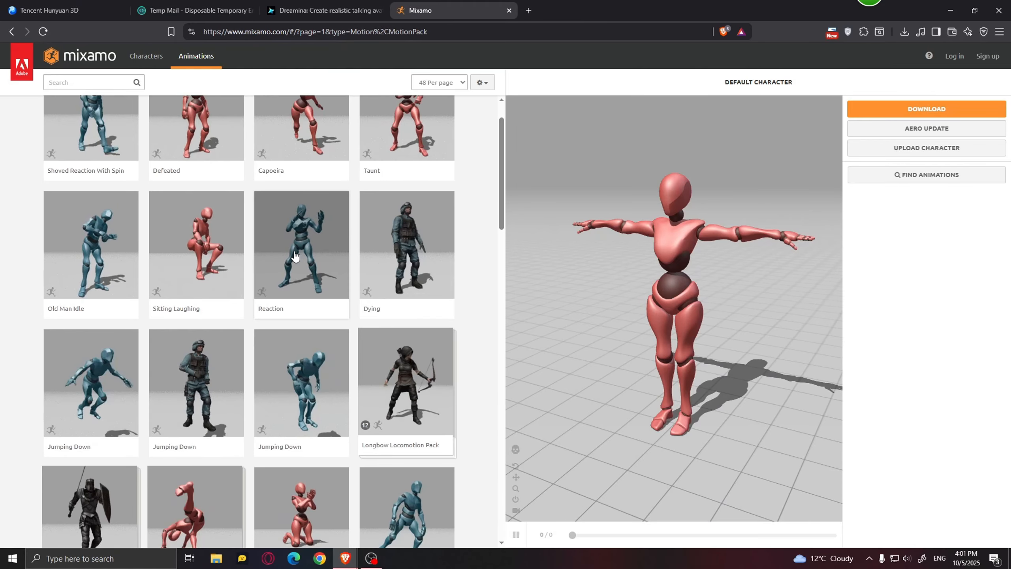
pyautogui.scroll(-5, 350, 245)
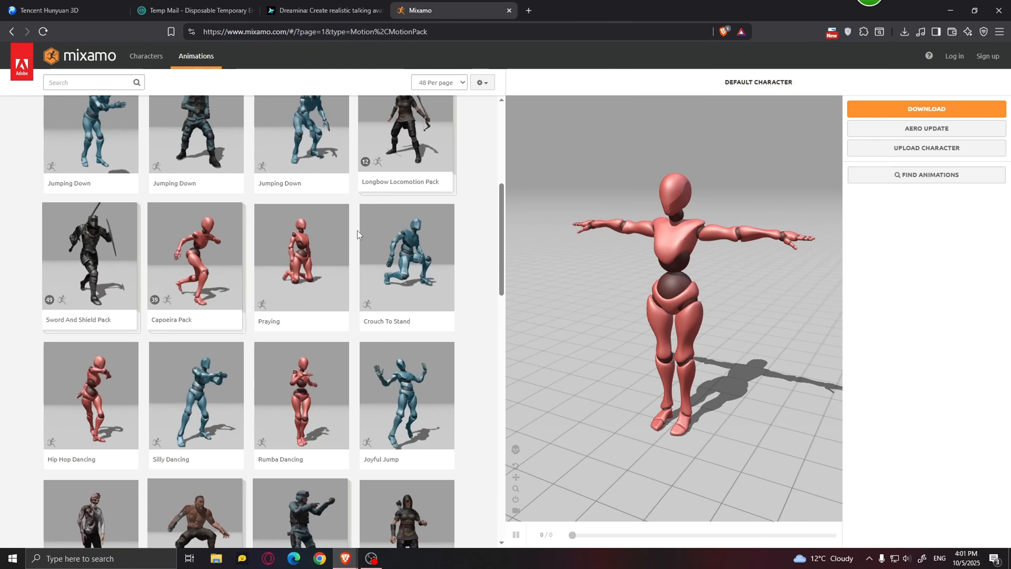
pyautogui.scroll(-15, 357, 231)
pyautogui.scroll(-8, 362, 230)
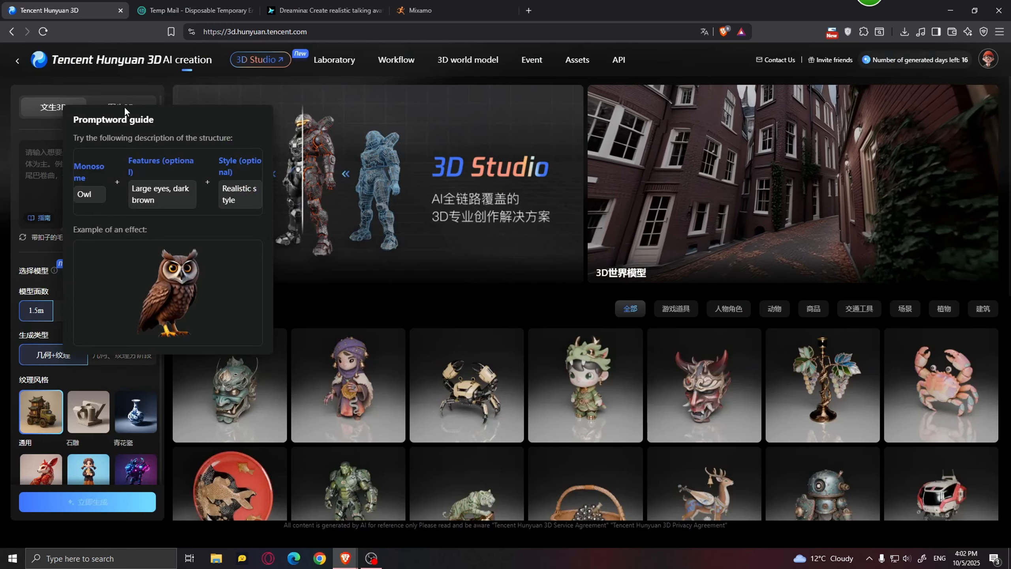
# Step: Switch Hunyuan 3D to image-to-3D mode, and open the third green-background race car image in Dreamina
pyautogui.click(129, 108)
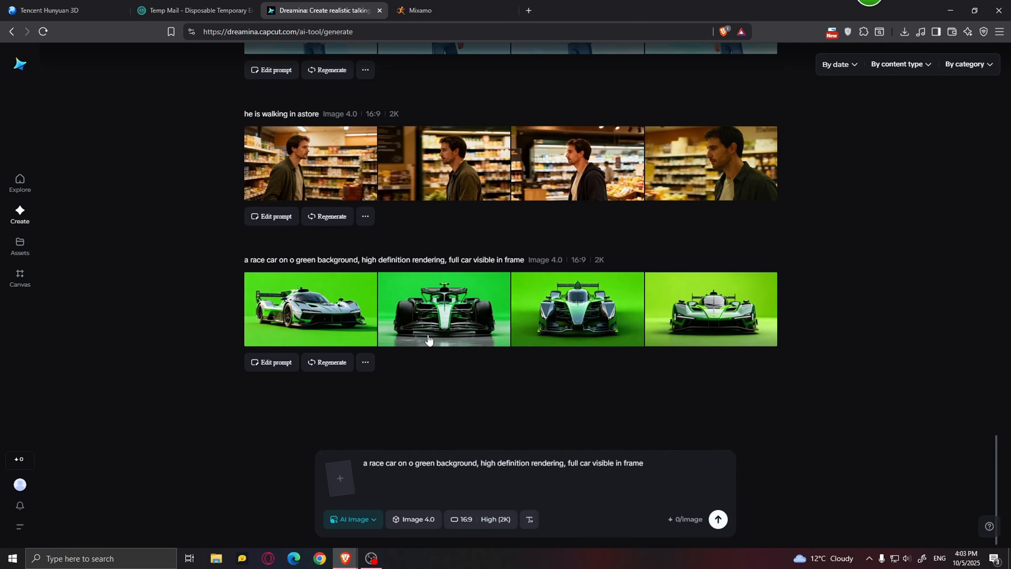
pyautogui.click(573, 300)
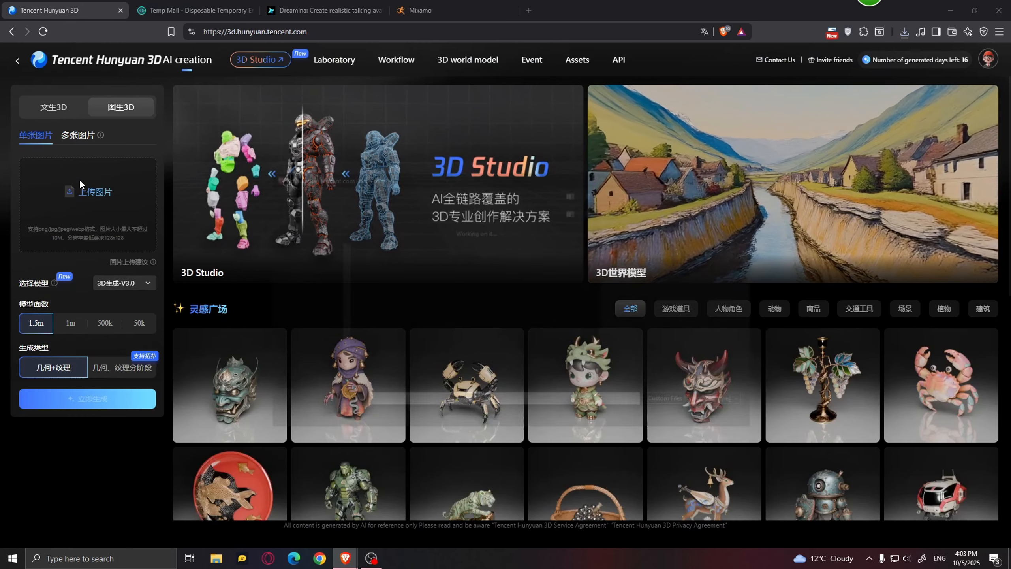
# Step: Upload the downloaded Dreamina race car JPEG as the single reference image and generate a 3D model from it
pyautogui.click(79, 179)
pyautogui.click(386, 281)
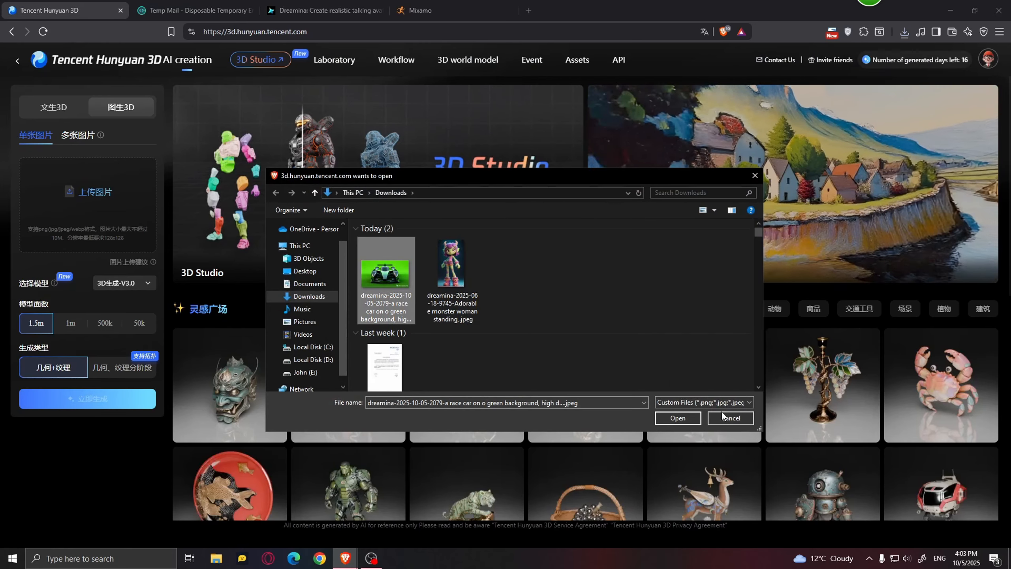
pyautogui.click(678, 418)
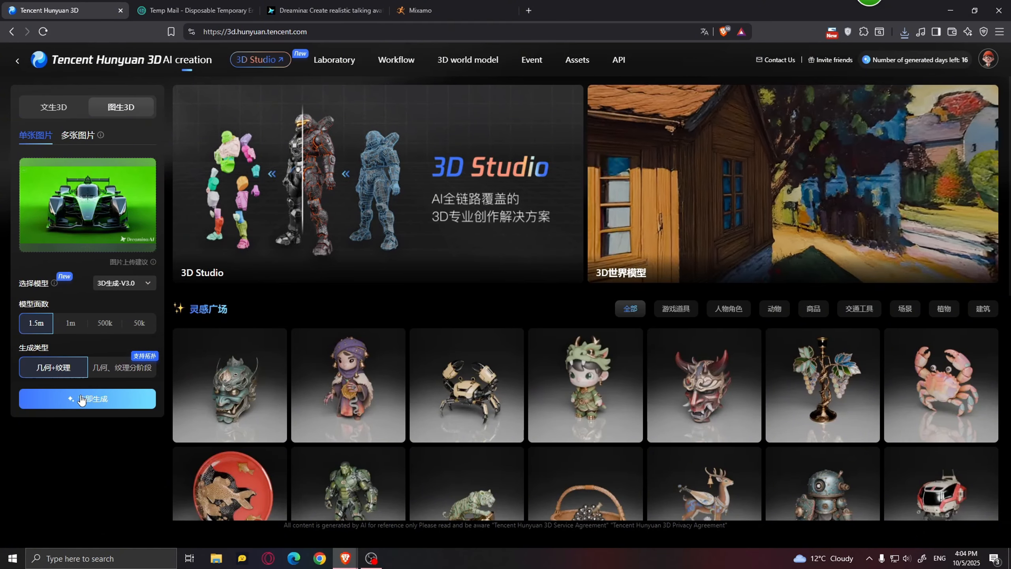
pyautogui.click(82, 399)
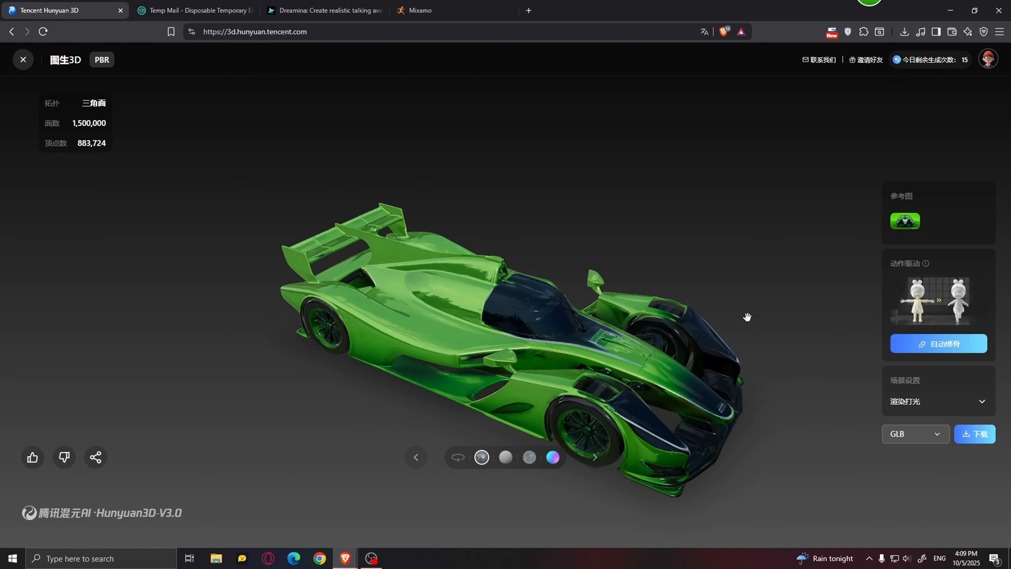
# Step: Examine the race car model's bodywork and wheels up close in textured mode, and its shape in untextured geometry mode
pyautogui.moveTo(747, 316); pyautogui.dragTo(724, 298)
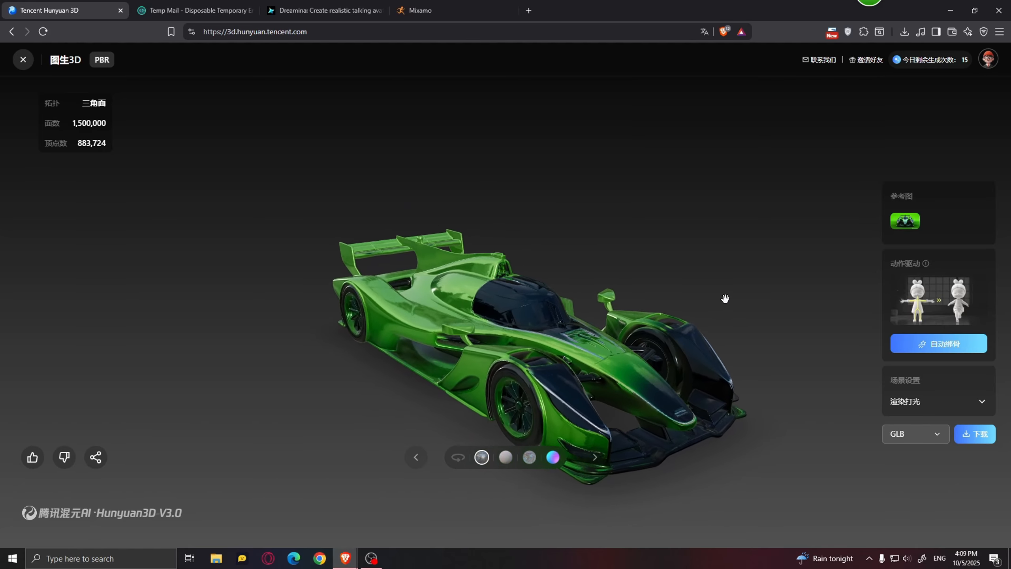
pyautogui.scroll(3, 524, 355)
pyautogui.moveTo(524, 355); pyautogui.dragTo(533, 284)
pyautogui.scroll(3, 514, 312)
pyautogui.scroll(-5, 534, 281)
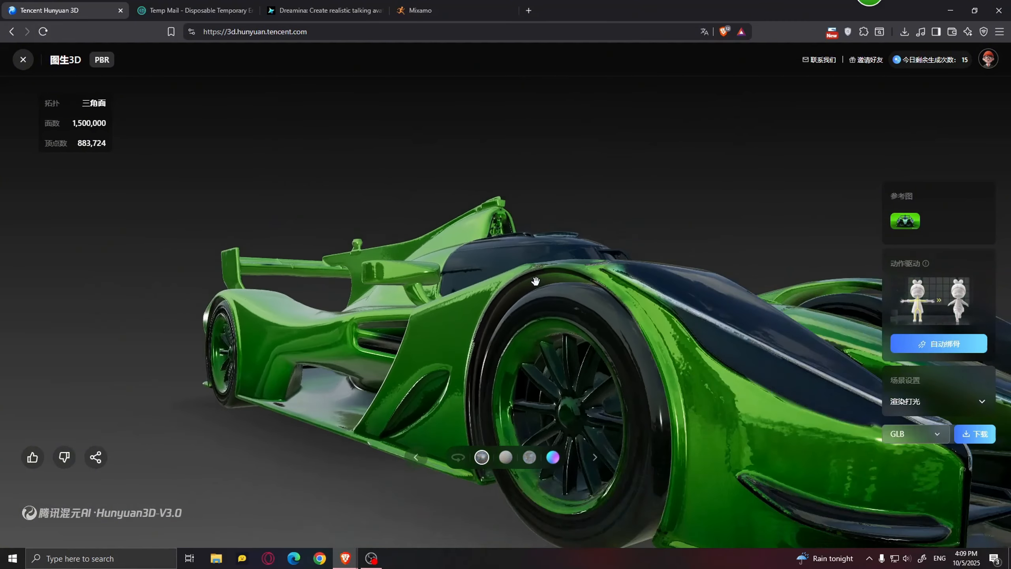
pyautogui.moveTo(684, 338); pyautogui.dragTo(691, 354)
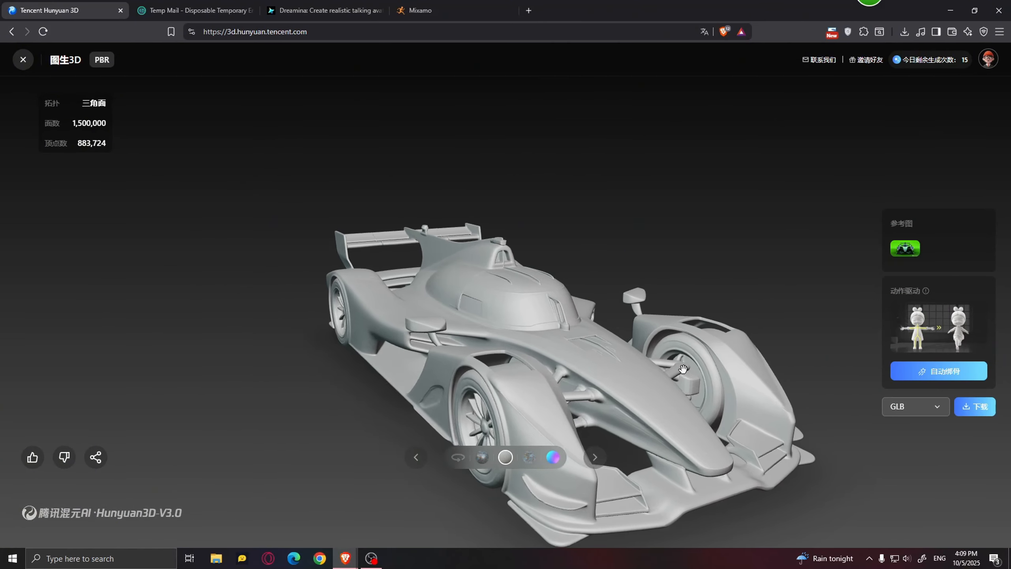
pyautogui.moveTo(681, 370)
pyautogui.mouseDown()
pyautogui.moveTo(618, 372)
pyautogui.moveTo(534, 309)
pyautogui.mouseUp()
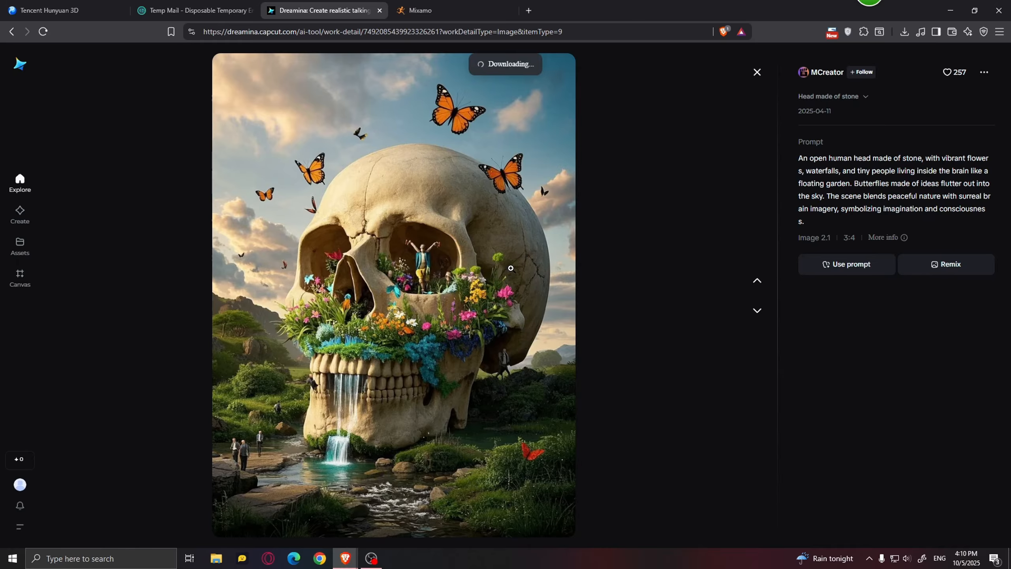
# Step: Return to Tencent Hunyuan 3D and replace the race car reference with the downloaded "An open human head made of stone" image
pyautogui.click(64, 10)
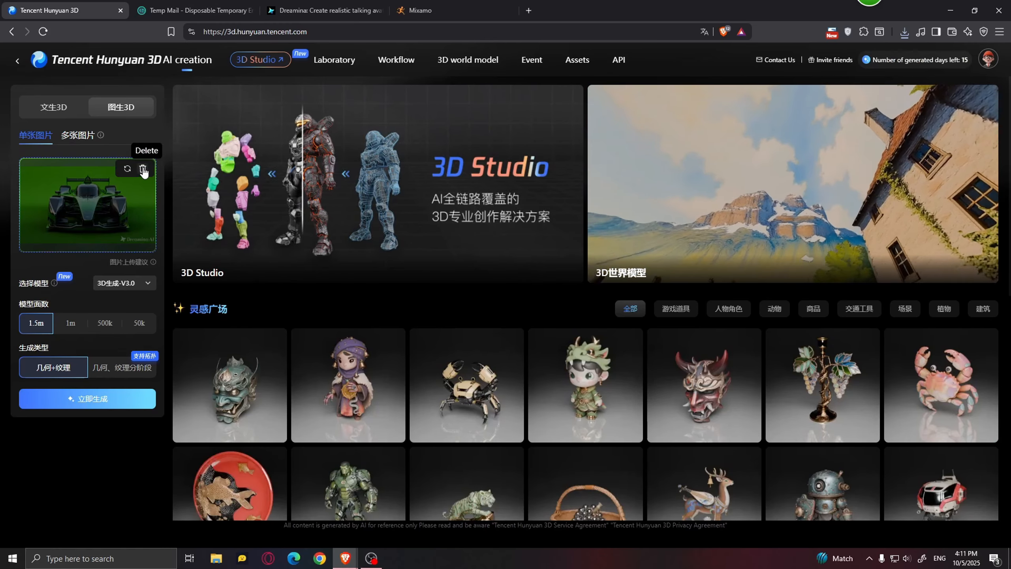
pyautogui.click(128, 166)
pyautogui.click(97, 193)
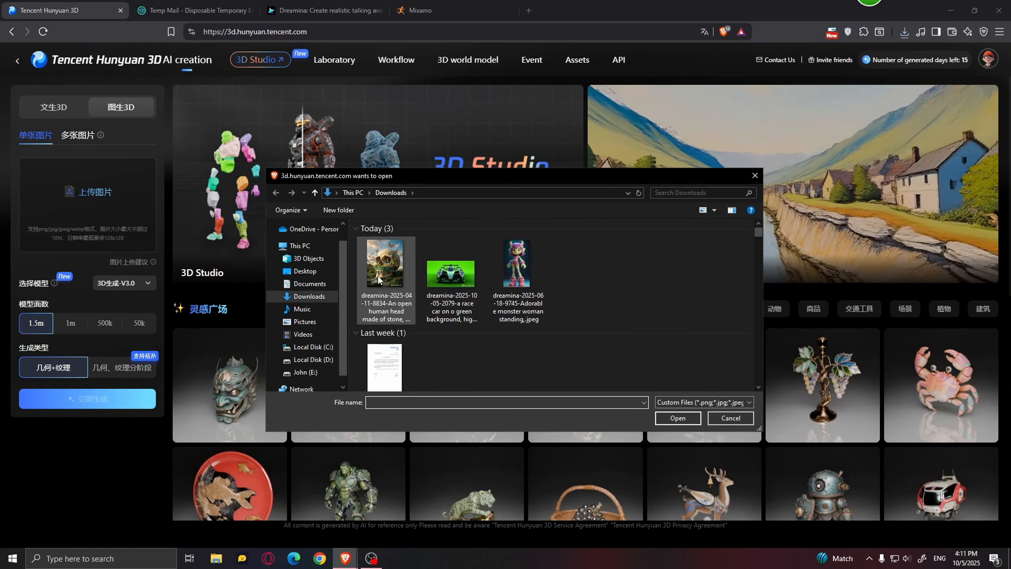
pyautogui.click(378, 275)
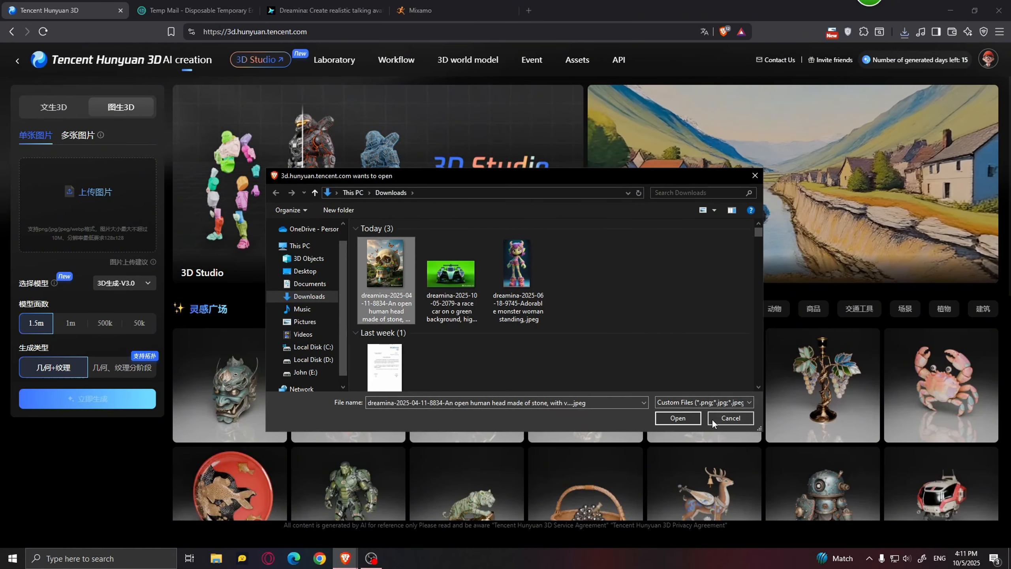
pyautogui.click(676, 417)
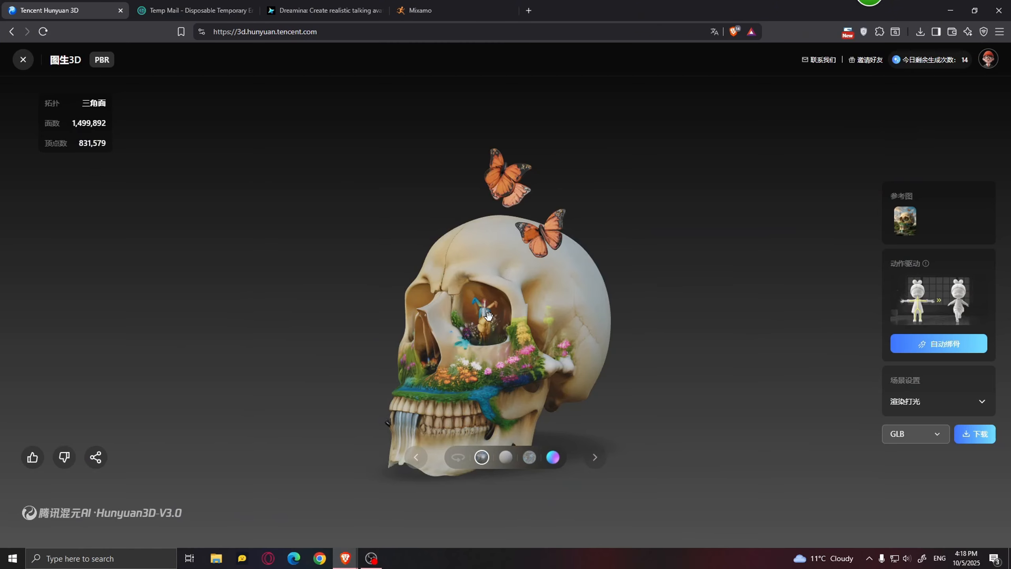
# Step: Examine the skull model's flowers, eye sockets and butterflies from several angles and compare it with its reference image
pyautogui.moveTo(488, 316); pyautogui.dragTo(579, 380)
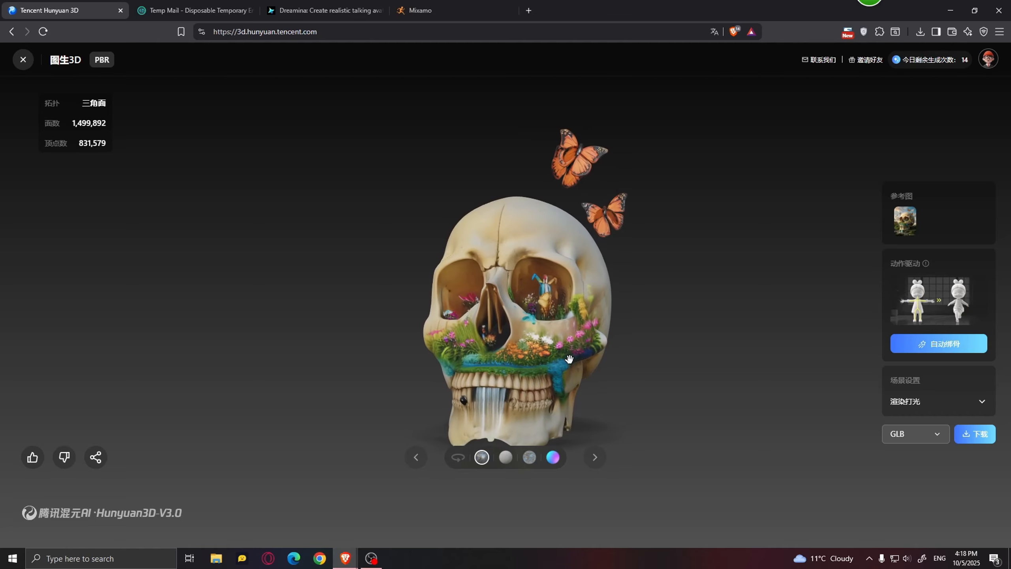
pyautogui.scroll(7, 618, 359)
pyautogui.moveTo(618, 352); pyautogui.dragTo(571, 373)
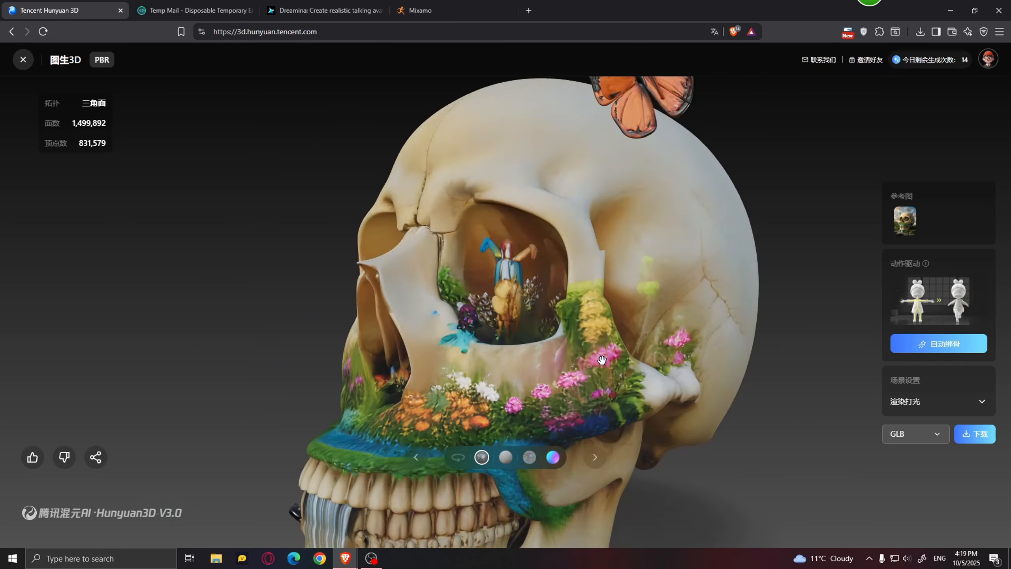
pyautogui.moveTo(577, 354); pyautogui.dragTo(606, 354)
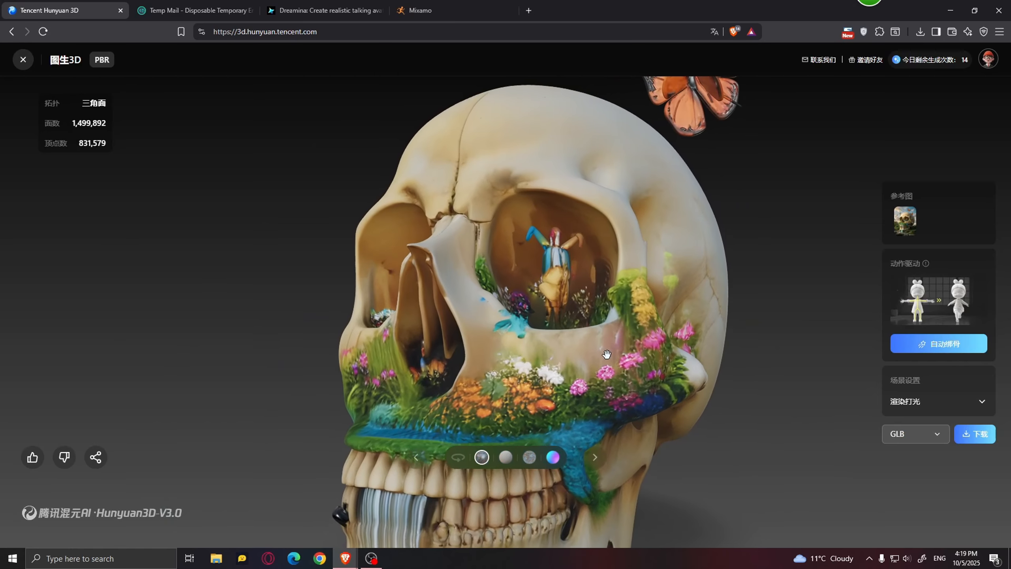
pyautogui.click(896, 220)
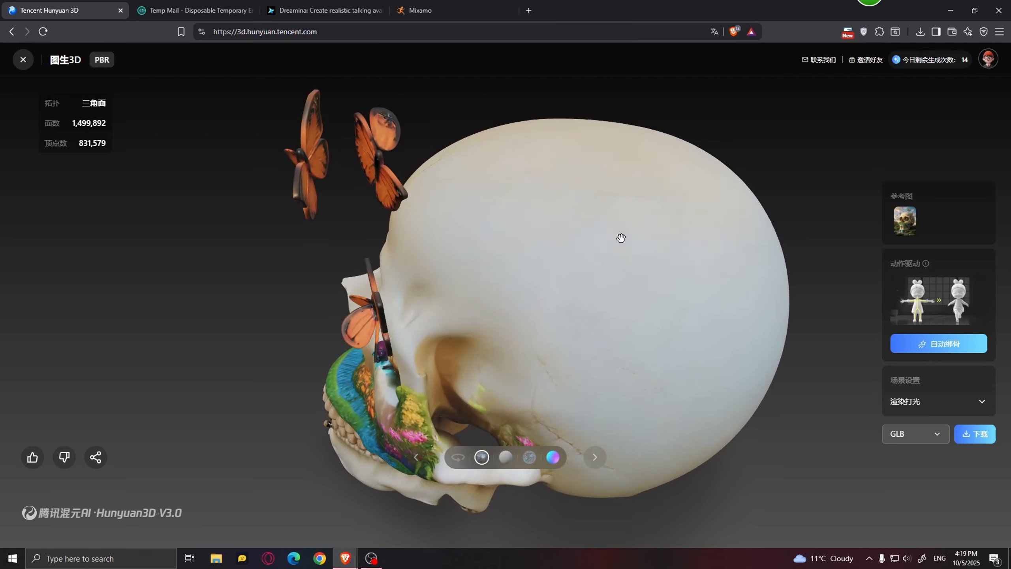
pyautogui.moveTo(620, 237); pyautogui.dragTo(599, 176)
pyautogui.scroll(-10, 598, 176)
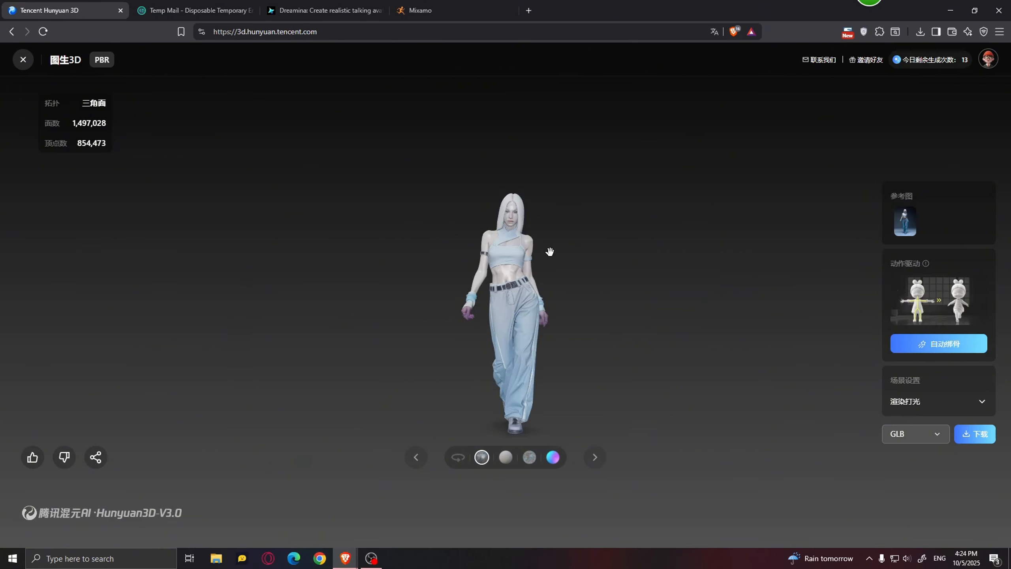
# Step: Examine the white-haired woman model's face, outfit and walking pose from the front and side, and compare it with its reference image
pyautogui.scroll(5, 557, 235)
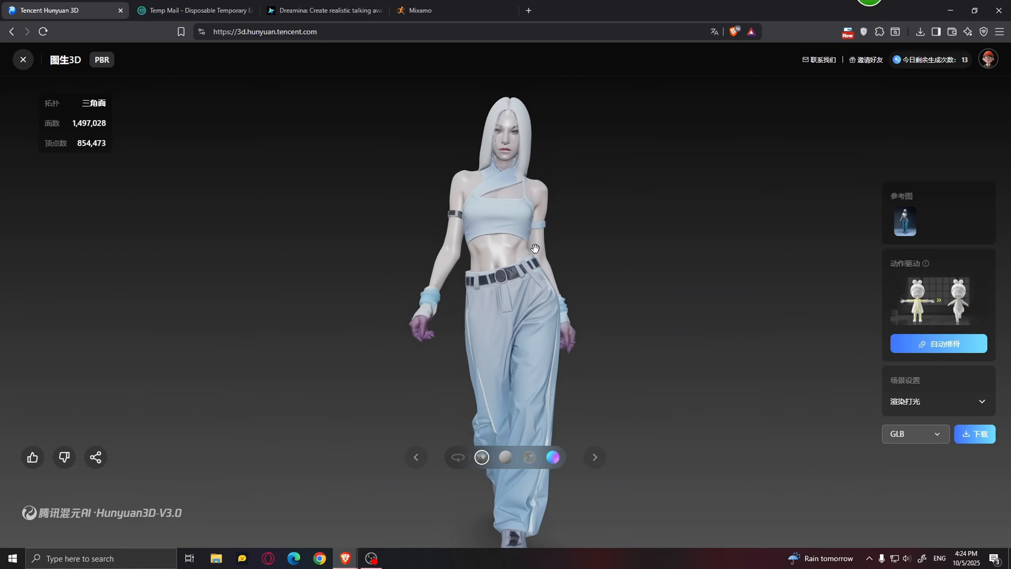
pyautogui.scroll(5, 443, 244)
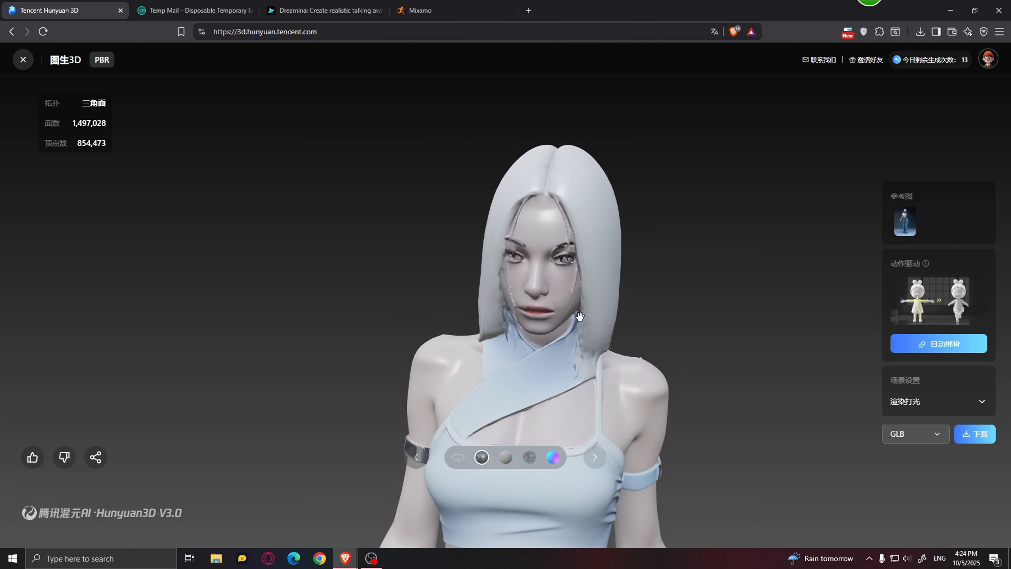
pyautogui.moveTo(579, 316); pyautogui.dragTo(554, 290)
pyautogui.scroll(-6, 527, 250)
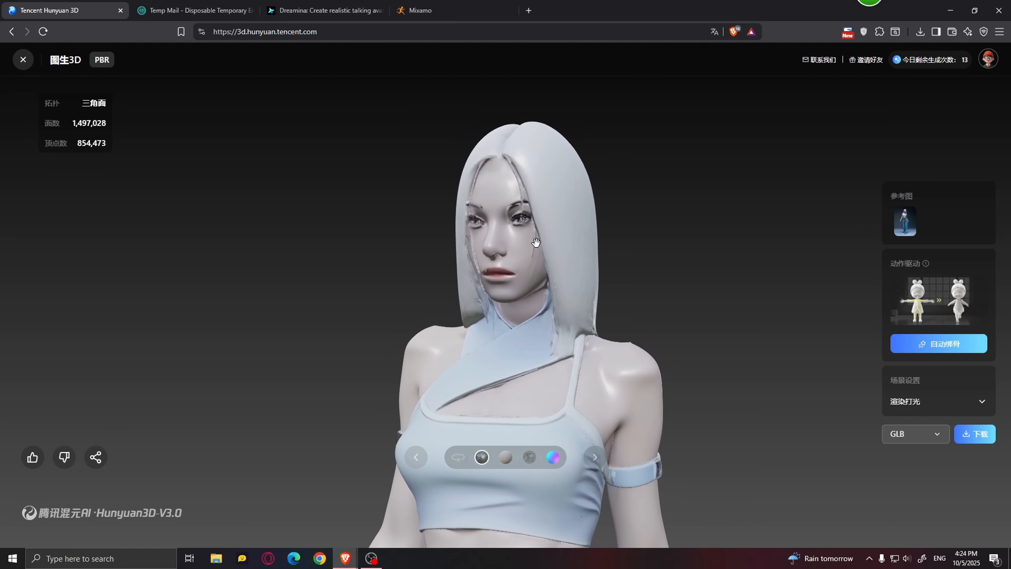
pyautogui.moveTo(595, 367); pyautogui.dragTo(607, 272, button='right')
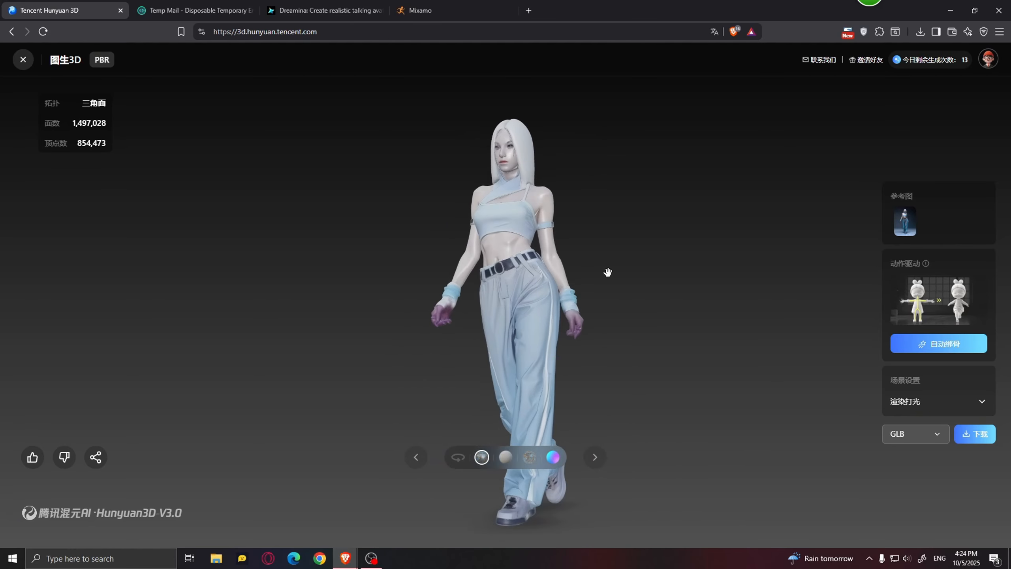
pyautogui.moveTo(616, 276); pyautogui.dragTo(541, 303)
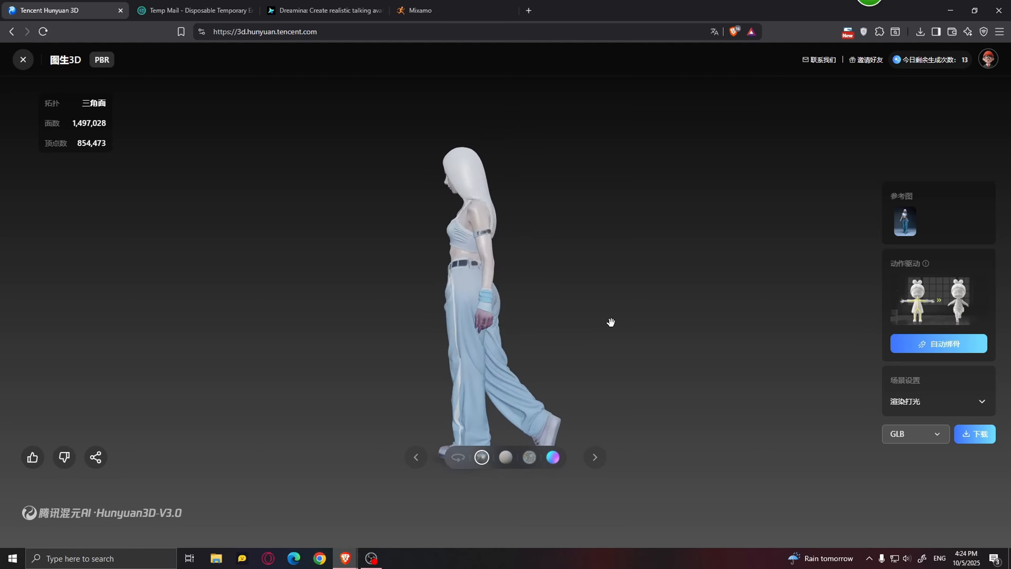
pyautogui.click(907, 223)
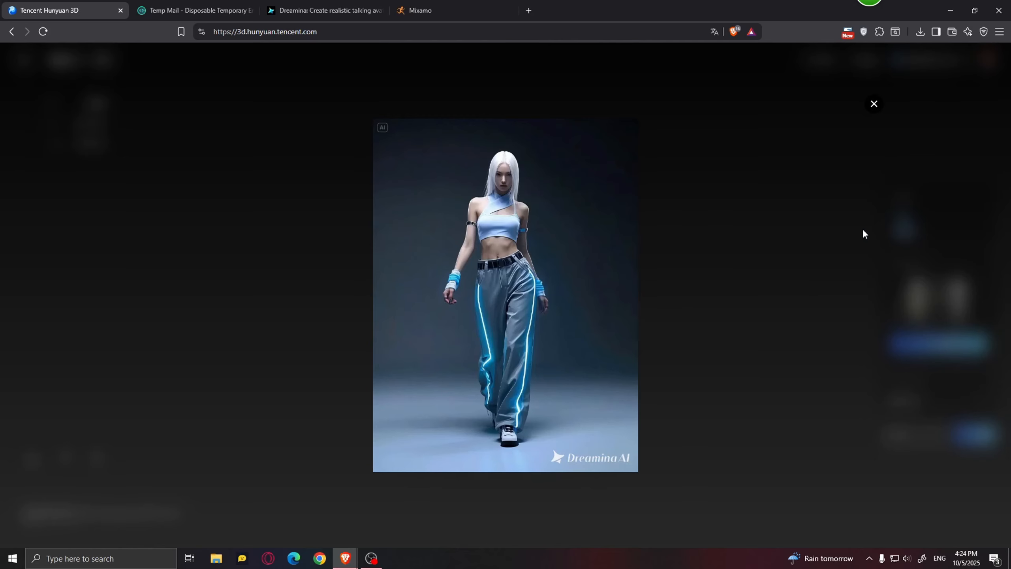
pyautogui.click(639, 265)
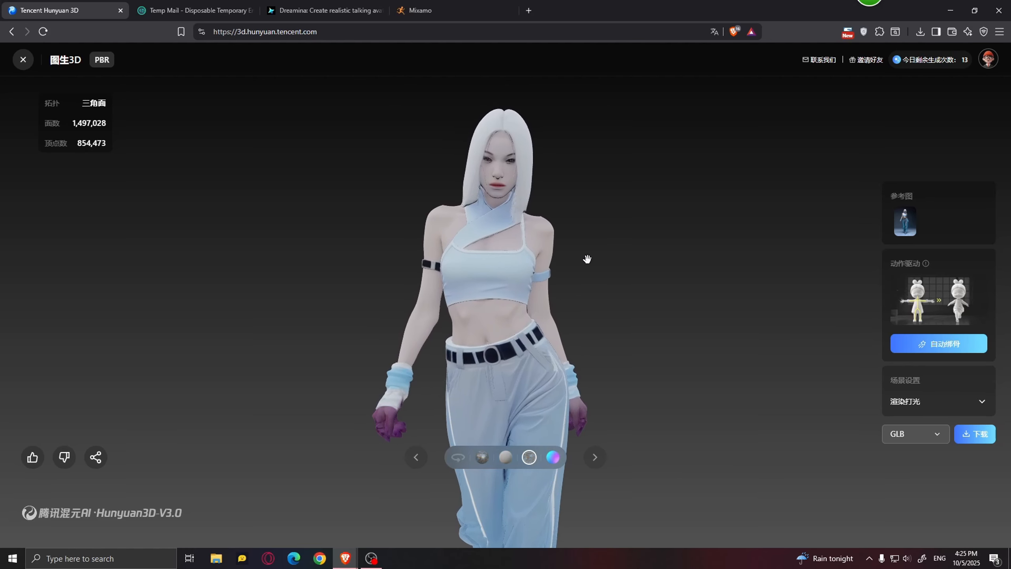
# Step: Inspect the woman model from several angles in the flat, unlit texture display mode
pyautogui.moveTo(607, 287); pyautogui.dragTo(645, 287)
pyautogui.scroll(-2, 653, 299)
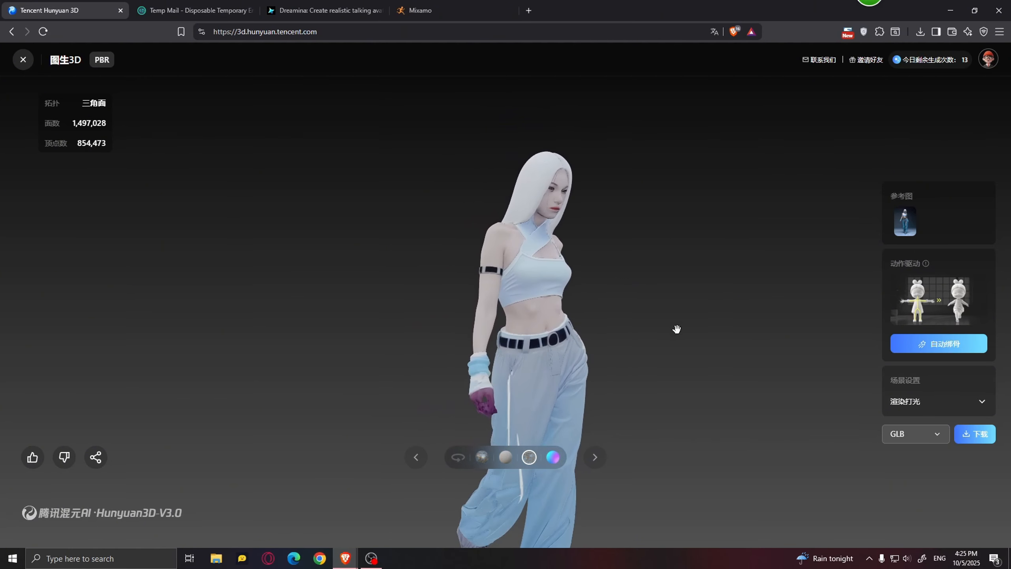
pyautogui.moveTo(677, 329); pyautogui.dragTo(551, 318)
# Step: Close the woman model's viewer and open the Assets page of generated models
pyautogui.press('Escape')
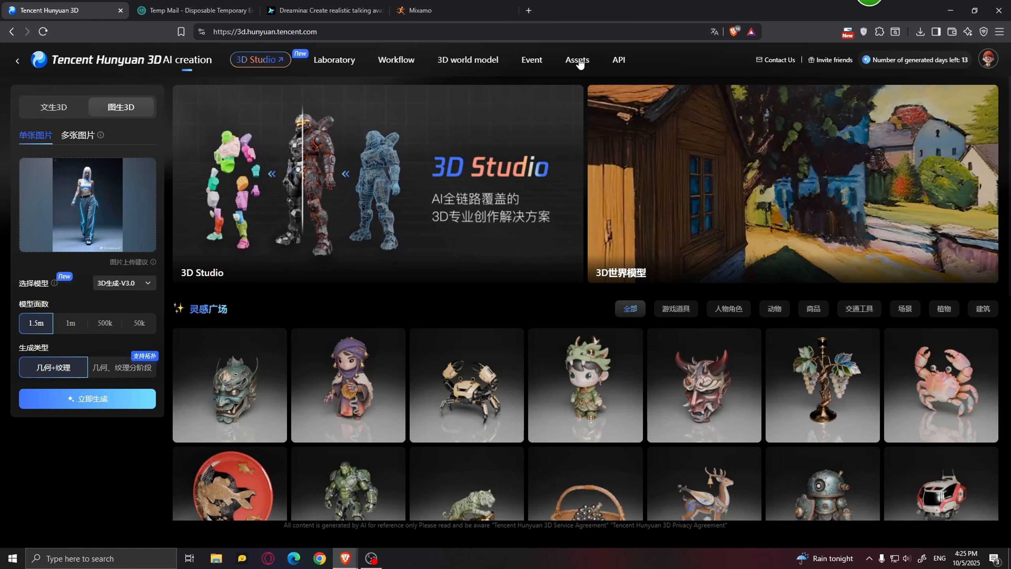
pyautogui.click(579, 62)
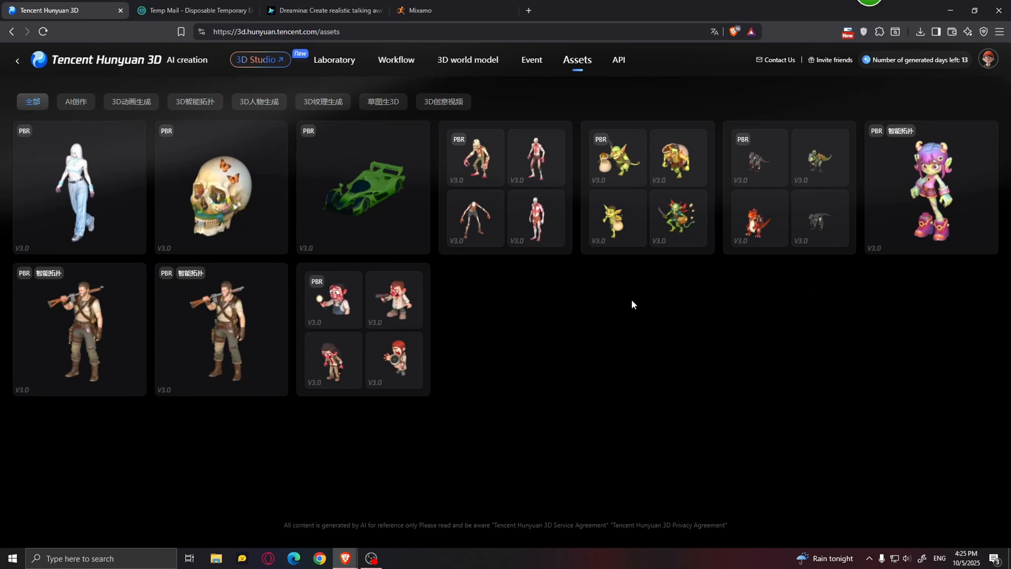